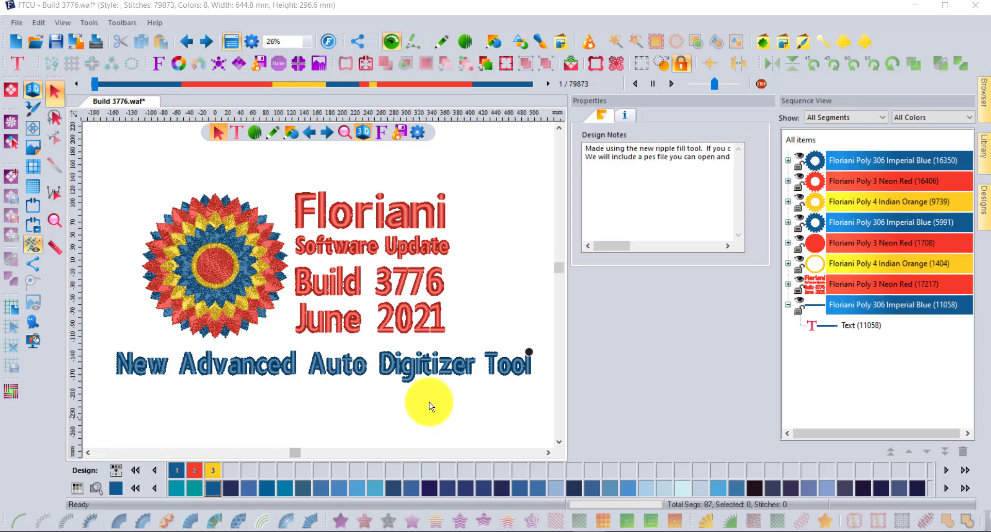
# - Open the Wizards flyout over the Build 3776 banner to show the Adv. Auto Digitizing Wizard
pyautogui.click(587, 46)
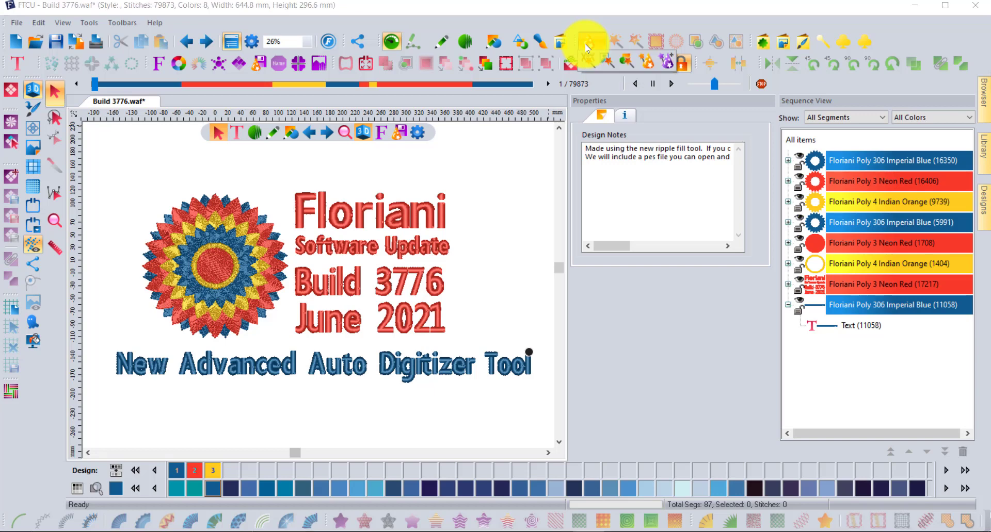
# - Start the Adv. Auto Digitizing Wizard and pick the flamingo image FBD009.jpg
pyautogui.click(665, 64)
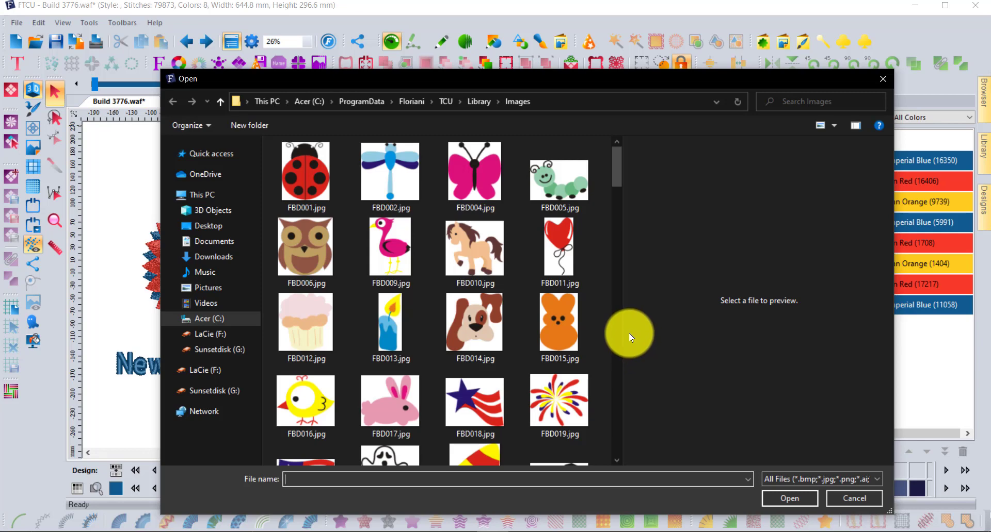
pyautogui.click(392, 250)
# - Open FBD009.jpg and move the Auto-Digitizer window up and to the left
pyautogui.click(789, 500)
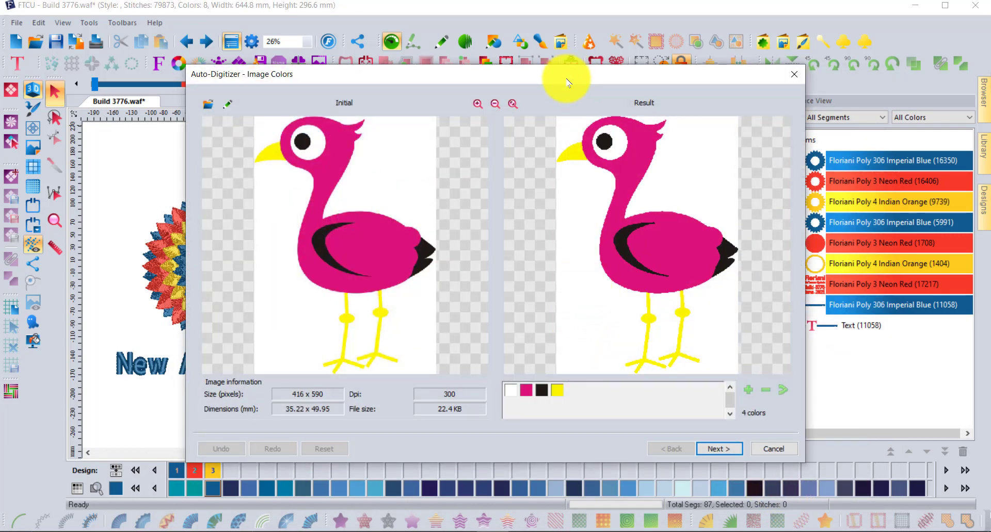
pyautogui.moveTo(566, 77); pyautogui.dragTo(510, 40)
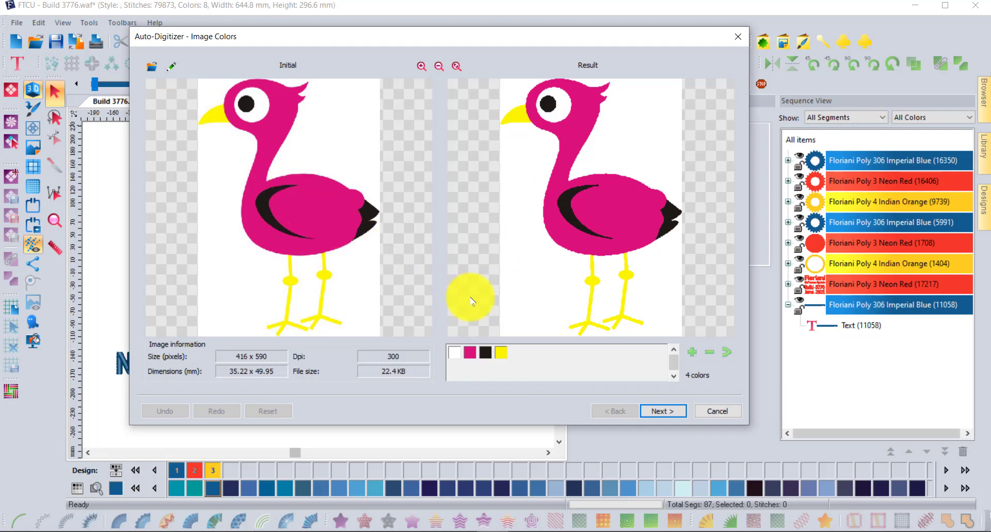
pyautogui.click(313, 204)
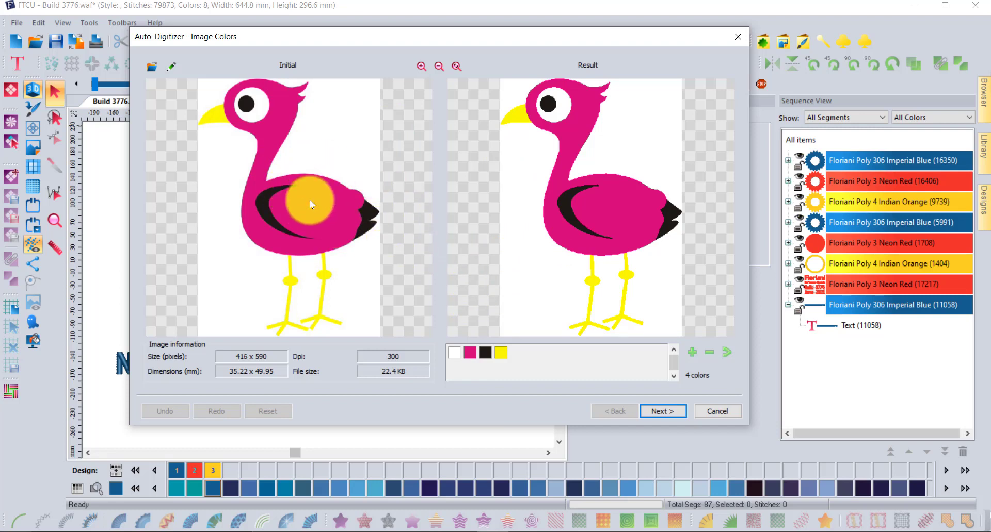
pyautogui.click(559, 212)
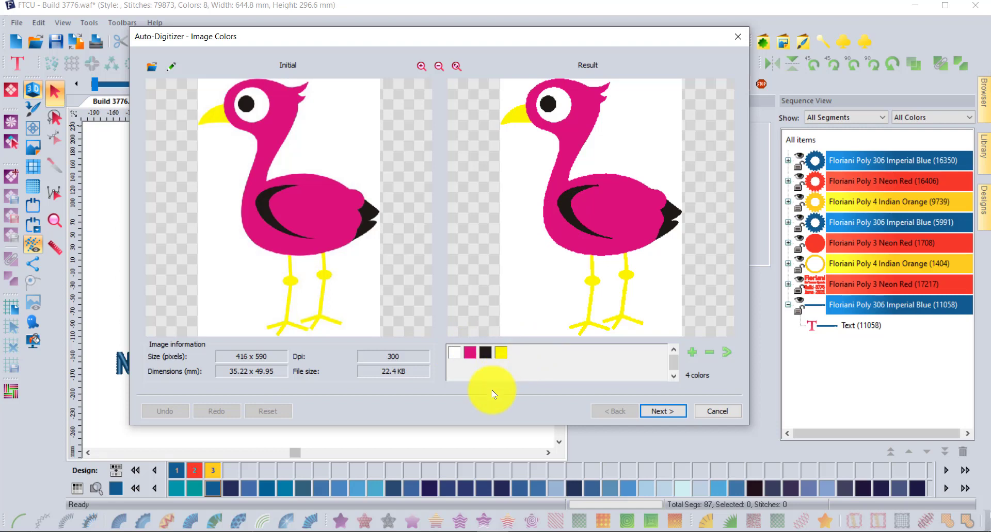
# - Remove yellow from the flamingo's palette, then add yellow back for the beak and legs
pyautogui.click(500, 355)
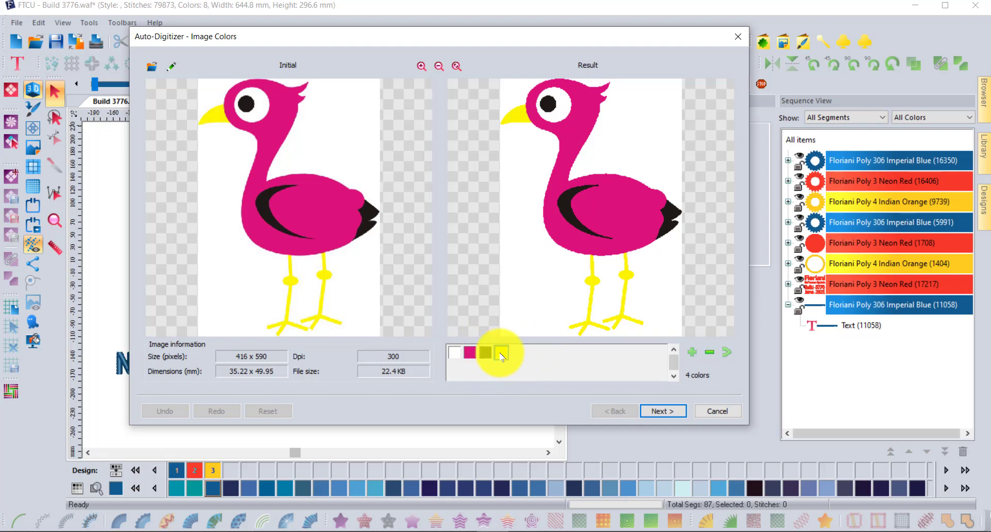
pyautogui.click(710, 353)
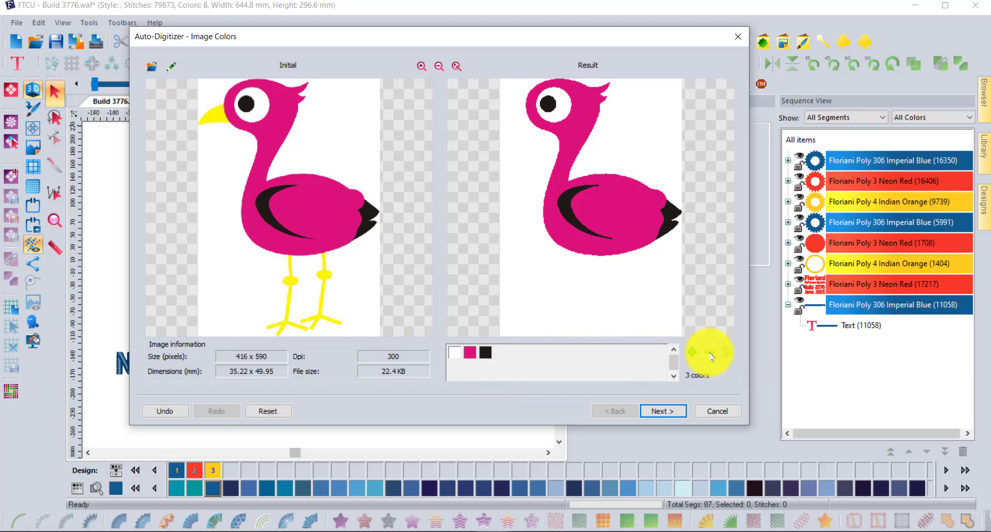
pyautogui.click(692, 353)
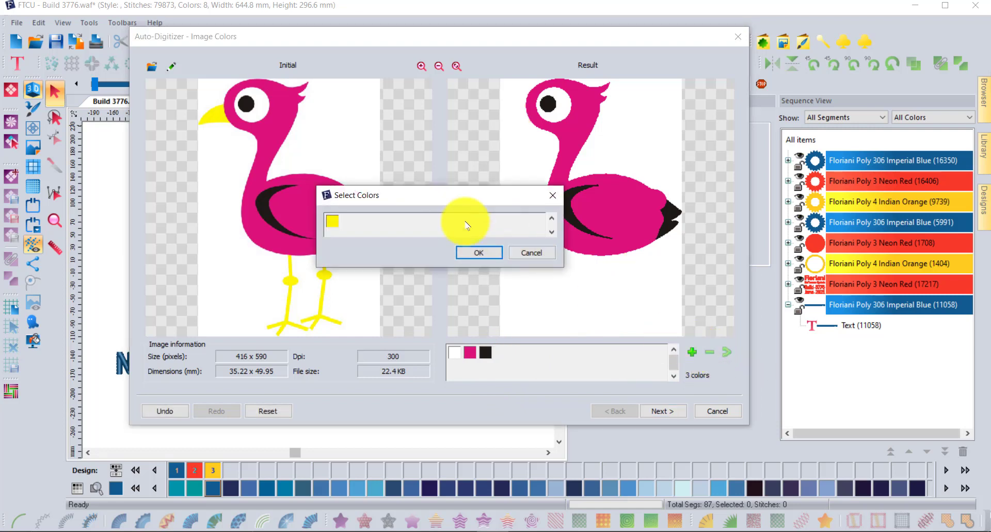
pyautogui.click(332, 221)
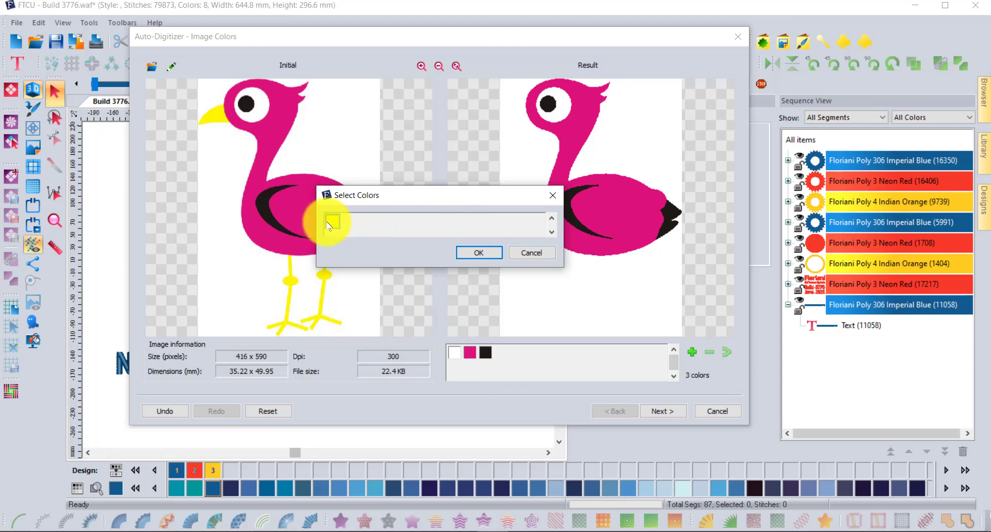
pyautogui.click(495, 255)
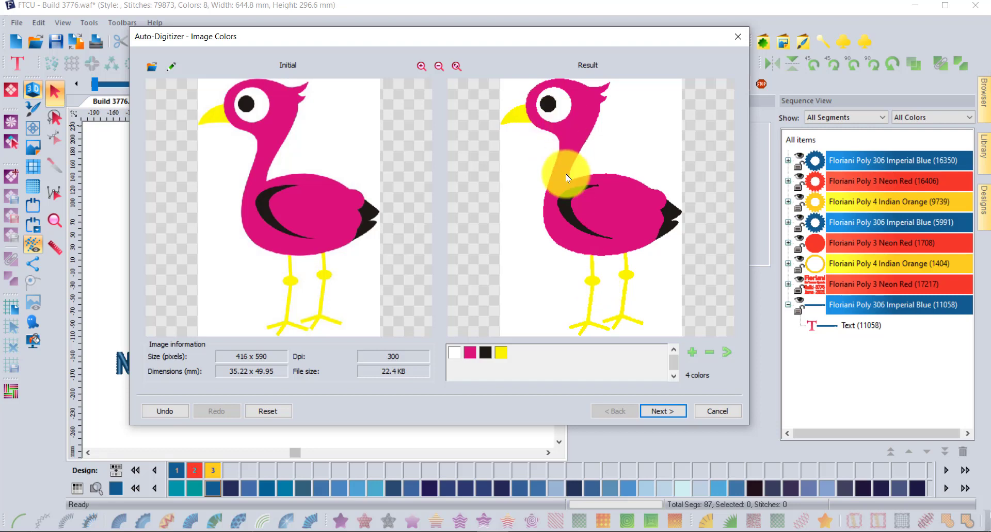
# - Trial-merge yellow into pink, re-add yellow to the palette, and advance to Vectorize
pyautogui.click(471, 354)
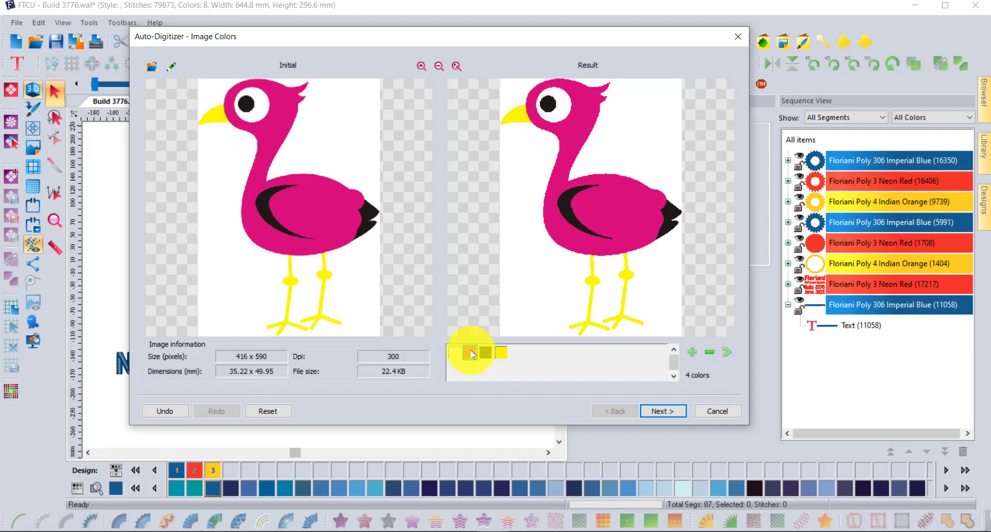
pyautogui.click(500, 354)
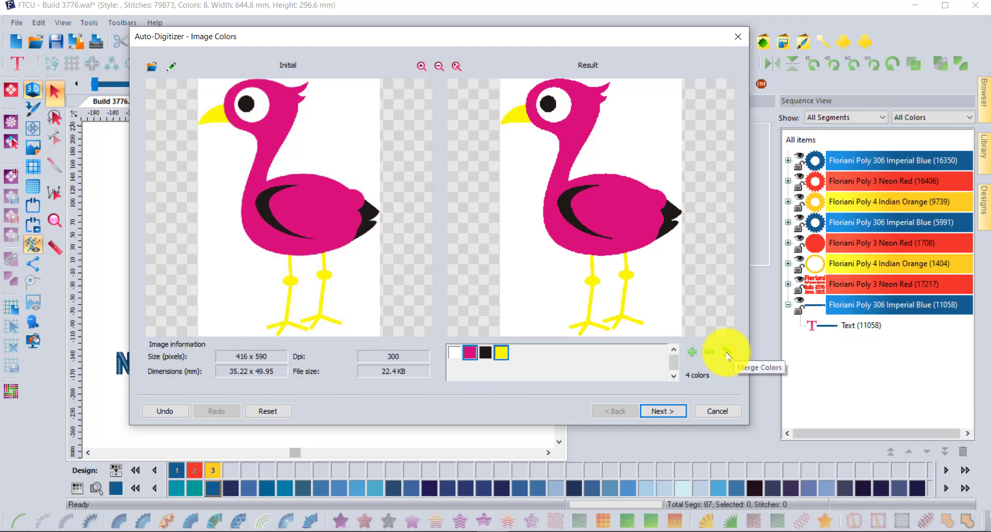
pyautogui.click(726, 353)
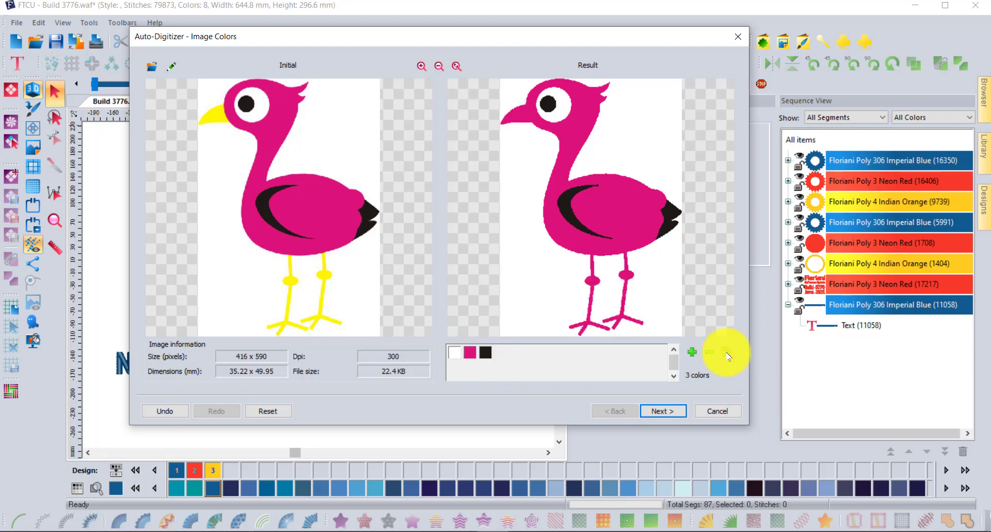
pyautogui.click(692, 352)
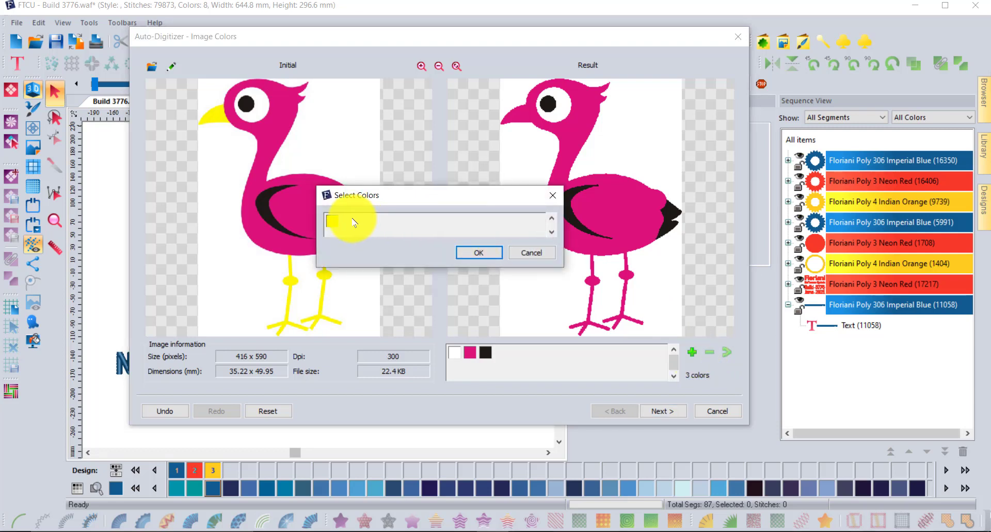
pyautogui.click(332, 221)
pyautogui.click(485, 253)
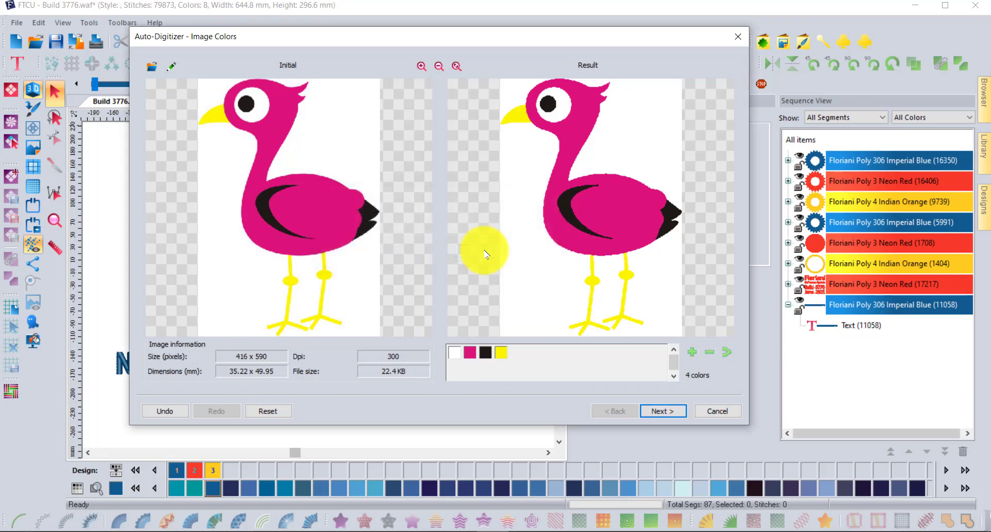
pyautogui.click(664, 411)
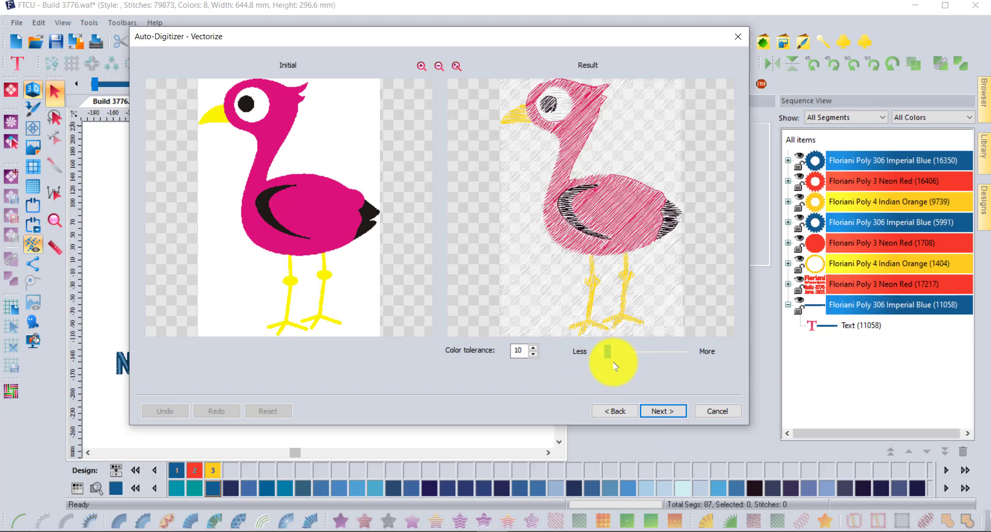
# - Accept the vectorized flamingo at colour tolerance 10 and continue to Assignments
pyautogui.click(677, 417)
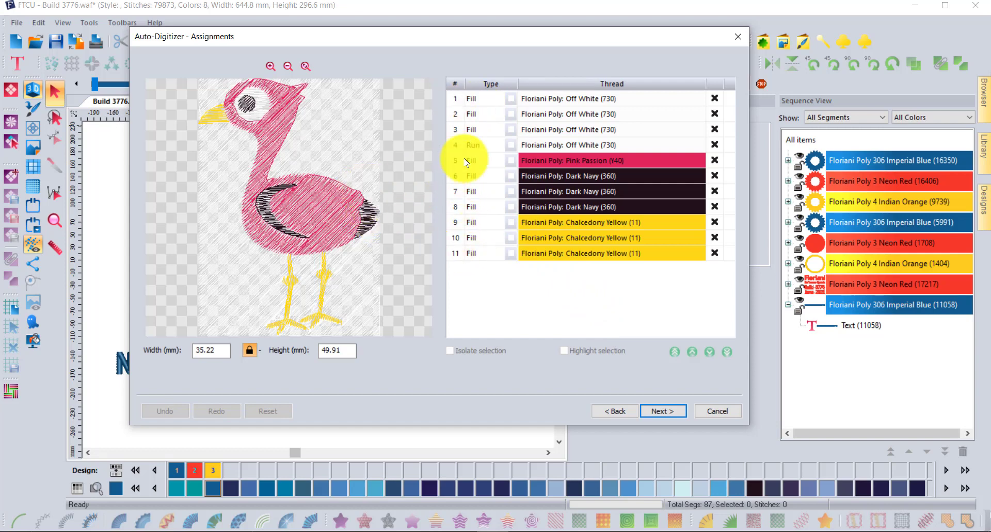
# - Exclude the Off White fill objects 1 and 3 from the flamingo's assignments
pyautogui.click(572, 103)
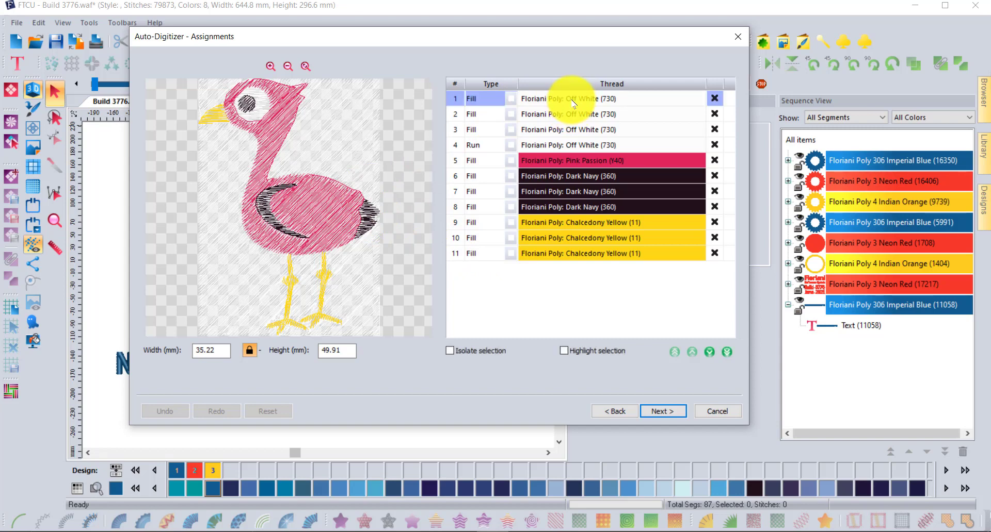
pyautogui.click(563, 353)
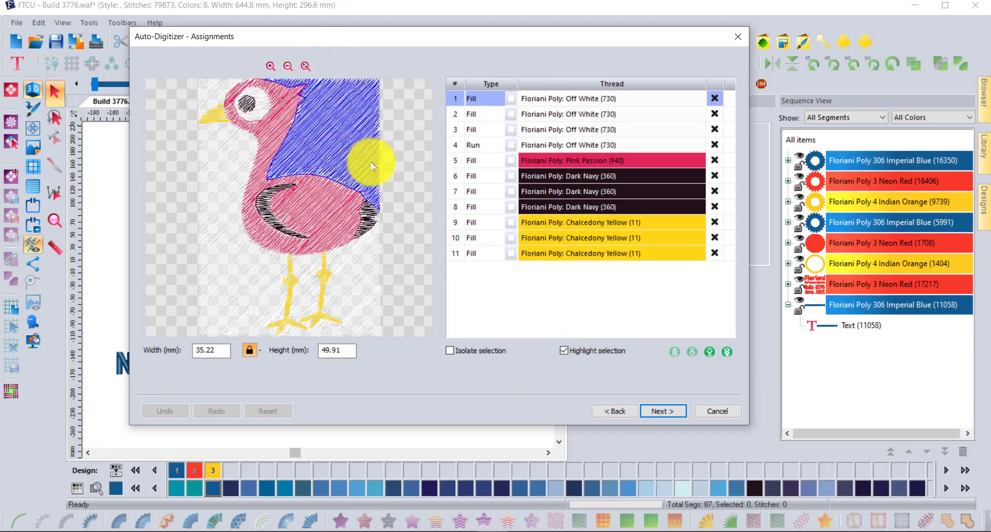
pyautogui.click(715, 100)
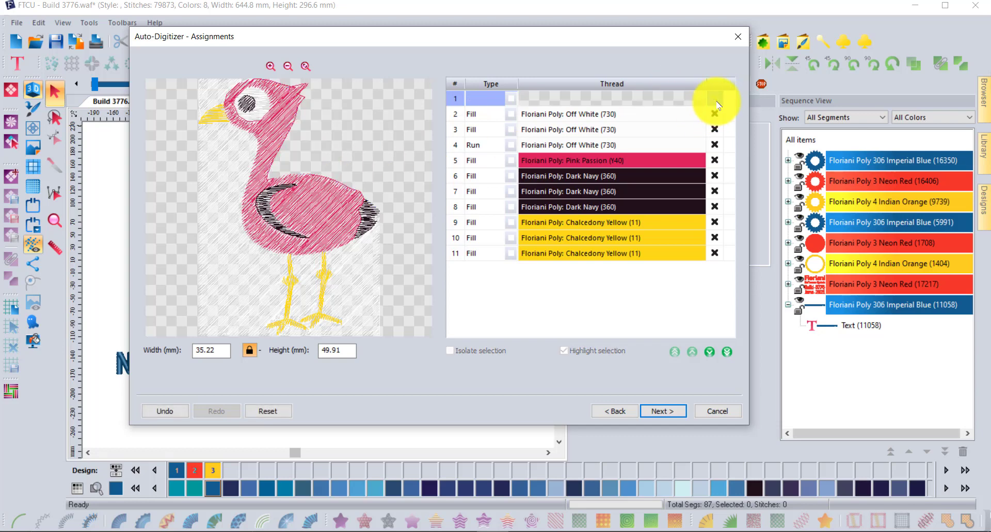
pyautogui.click(477, 114)
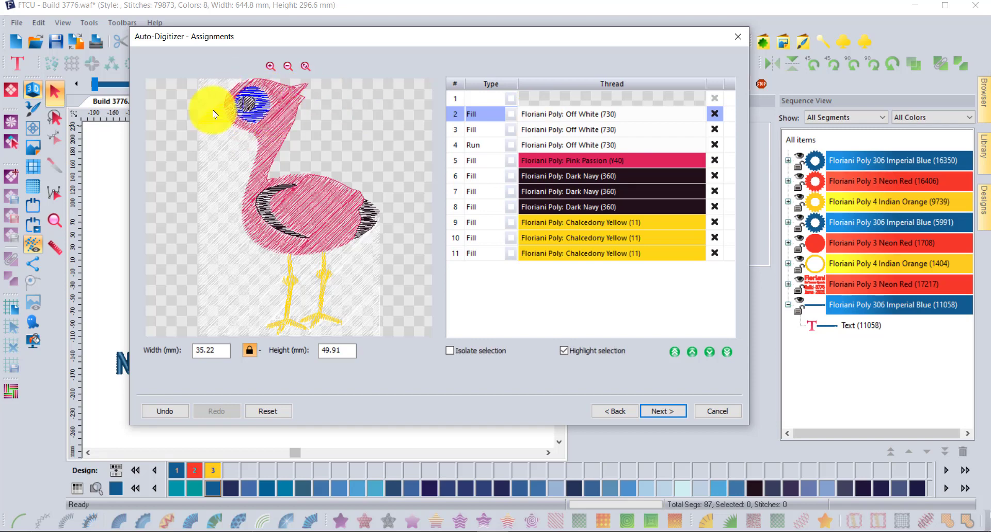
pyautogui.click(561, 131)
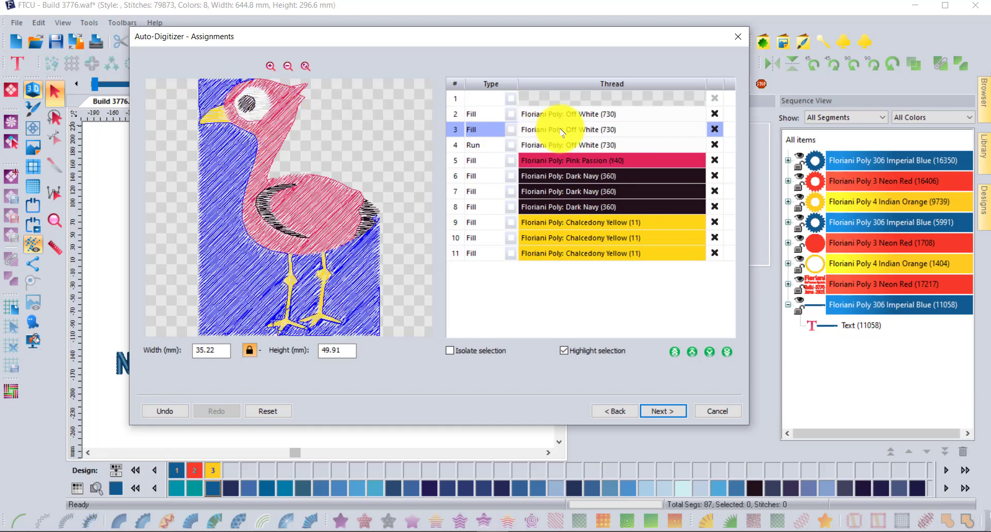
pyautogui.click(714, 129)
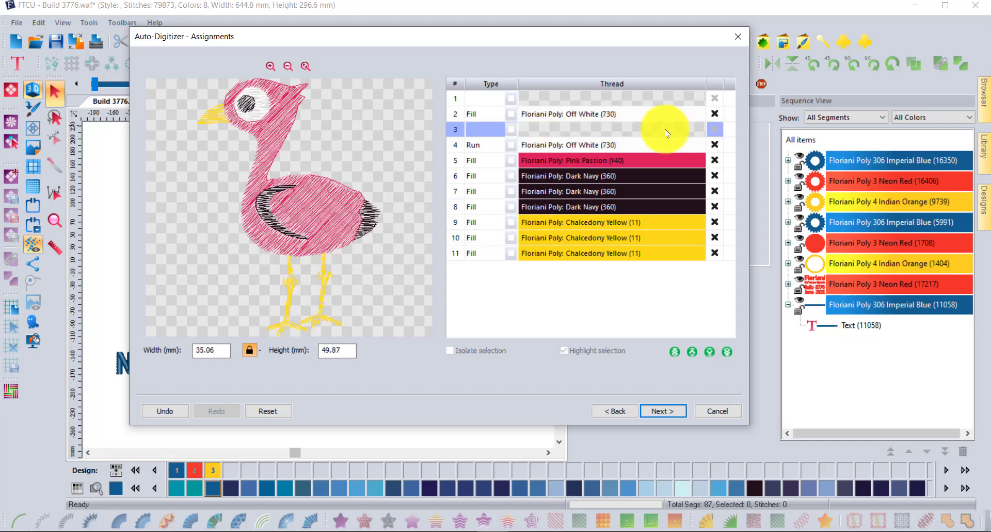
# - Exclude the Off White Run row 4, leaving the whole flamingo in preview
pyautogui.click(540, 146)
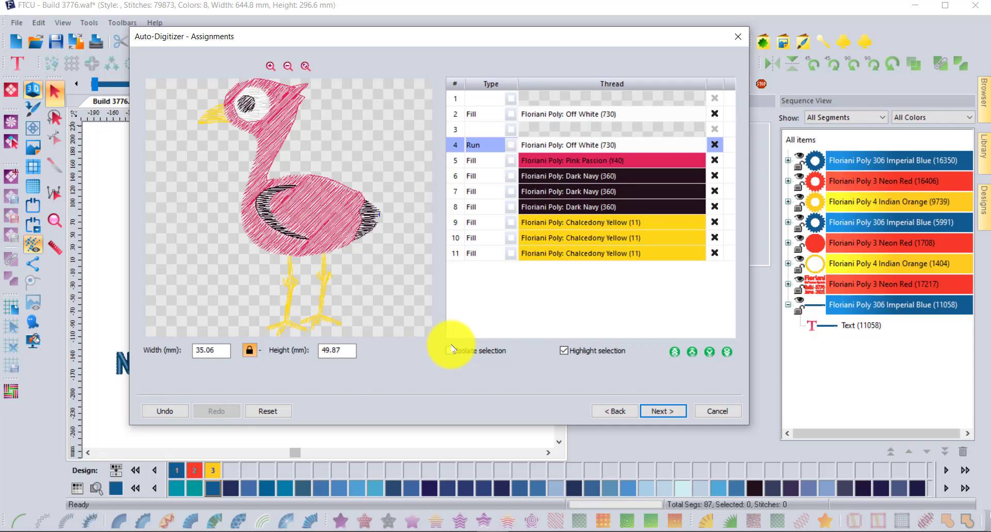
pyautogui.click(564, 350)
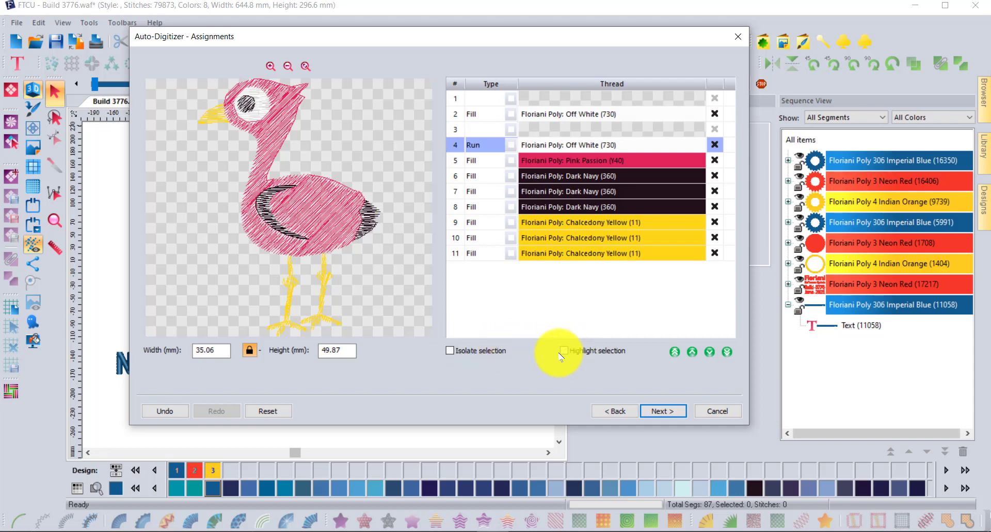
pyautogui.click(450, 351)
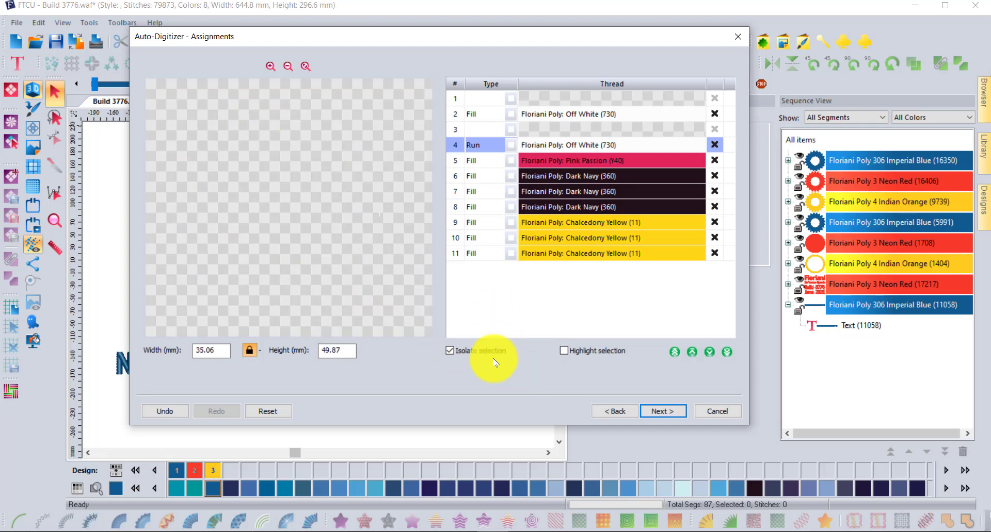
pyautogui.click(449, 351)
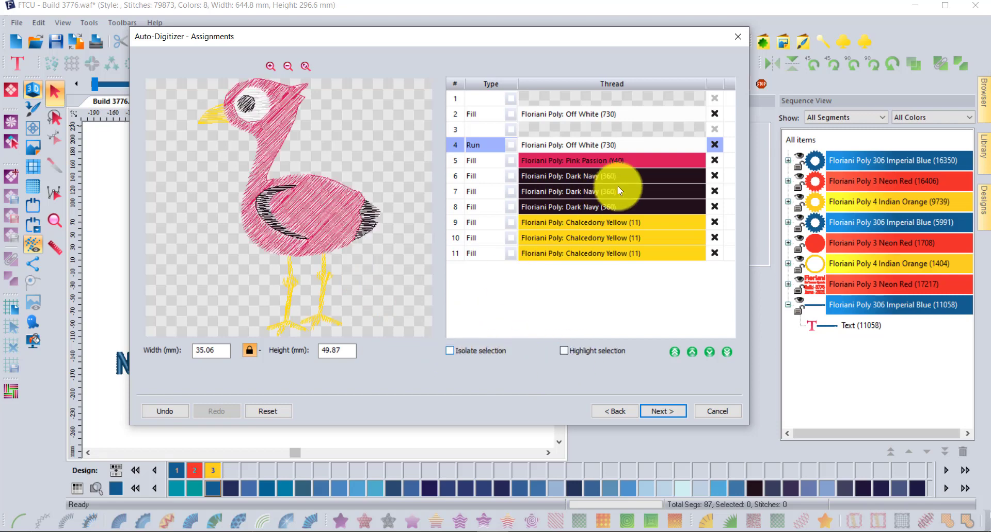
pyautogui.click(714, 146)
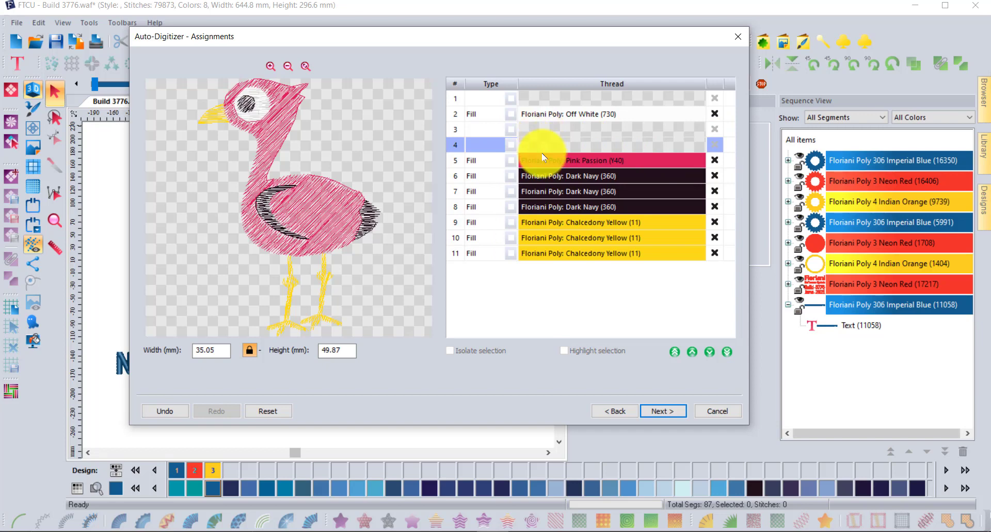
# - Change the Pink Passion body (row 5) stitch type from Fill to Run
pyautogui.click(554, 164)
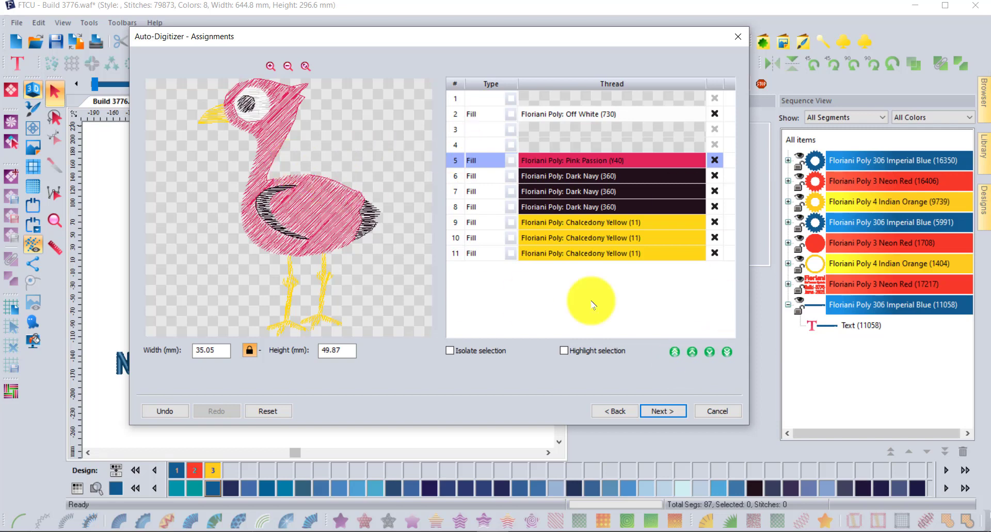
pyautogui.click(506, 160)
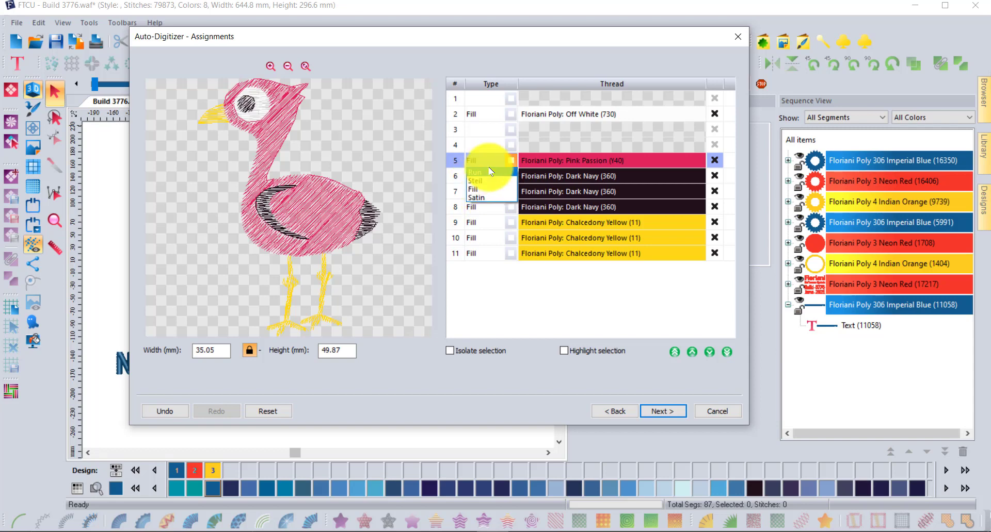
pyautogui.click(489, 173)
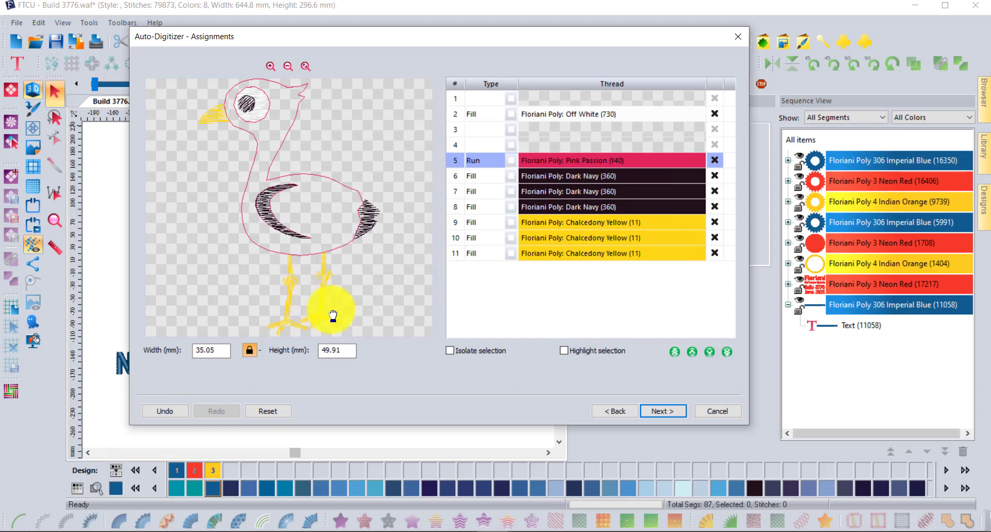
# - Step forward and back, toggling the Off White row 4 exclusion off and on again
pyautogui.click(671, 415)
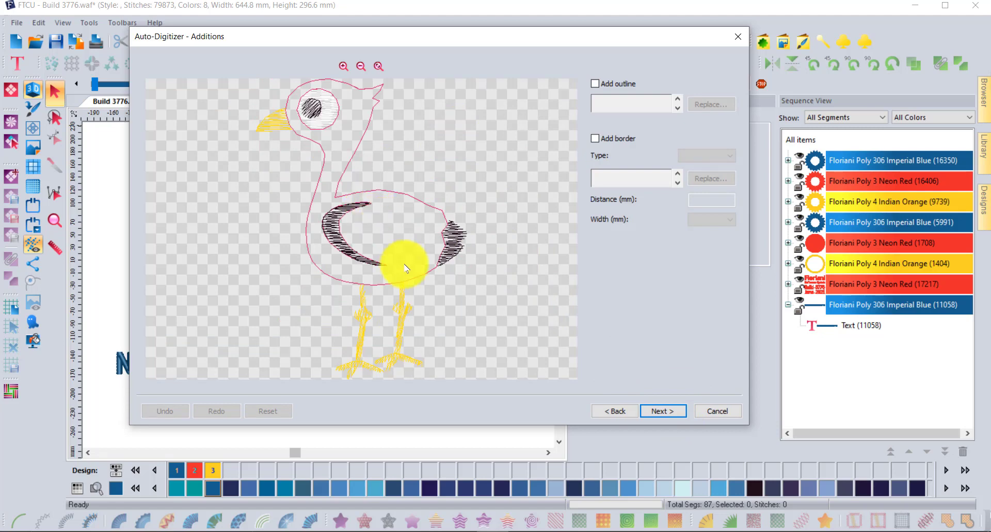
pyautogui.click(617, 412)
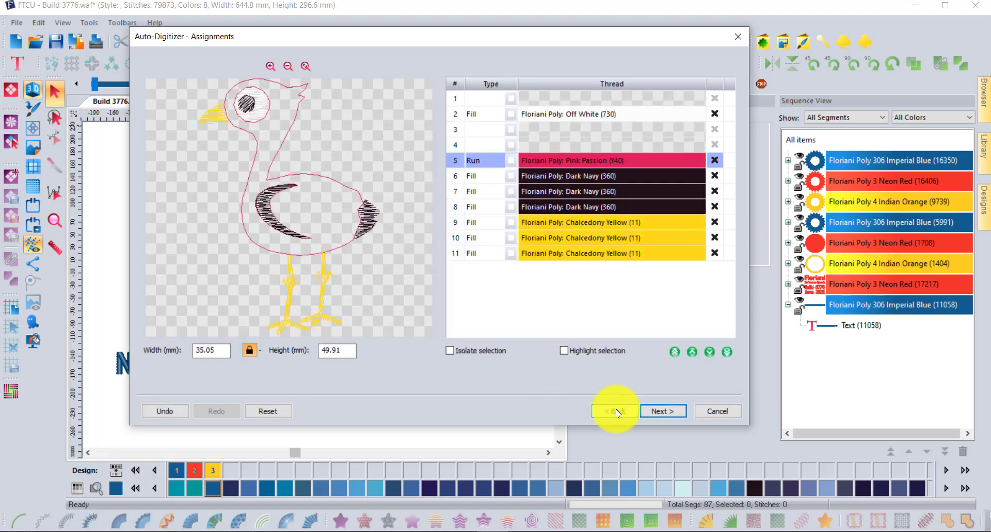
pyautogui.click(715, 147)
pyautogui.click(715, 147)
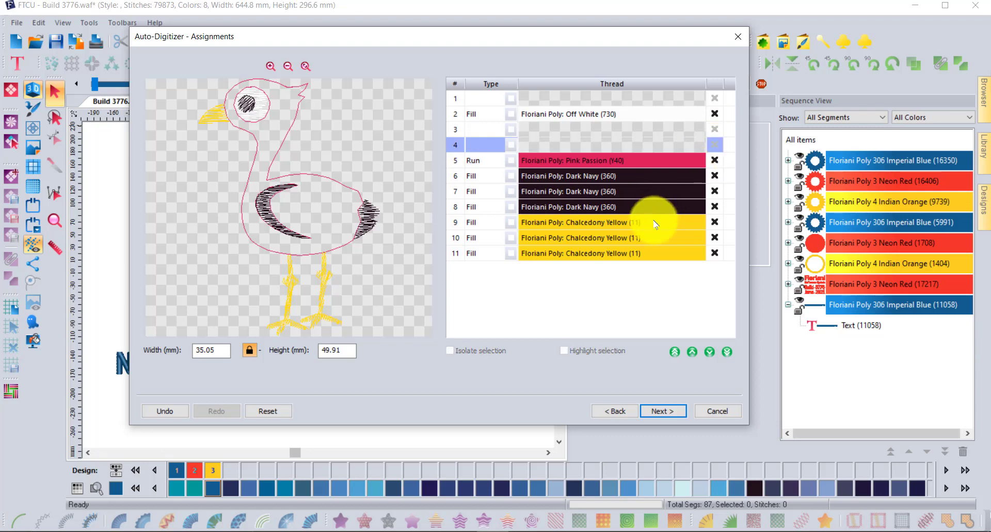
# - Set the Pink Passion body back to Fill stitches and continue to Additions
pyautogui.click(511, 161)
pyautogui.click(511, 161)
pyautogui.click(495, 177)
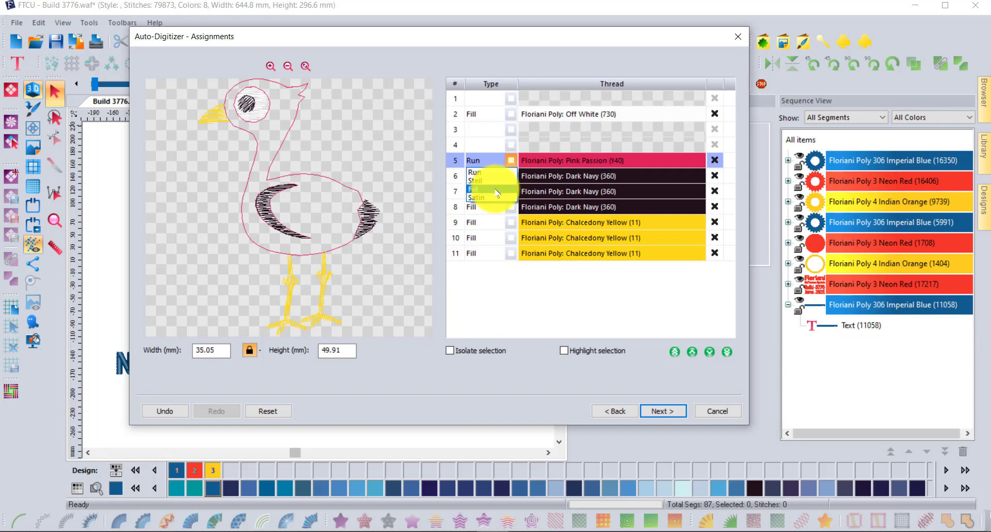
pyautogui.click(671, 410)
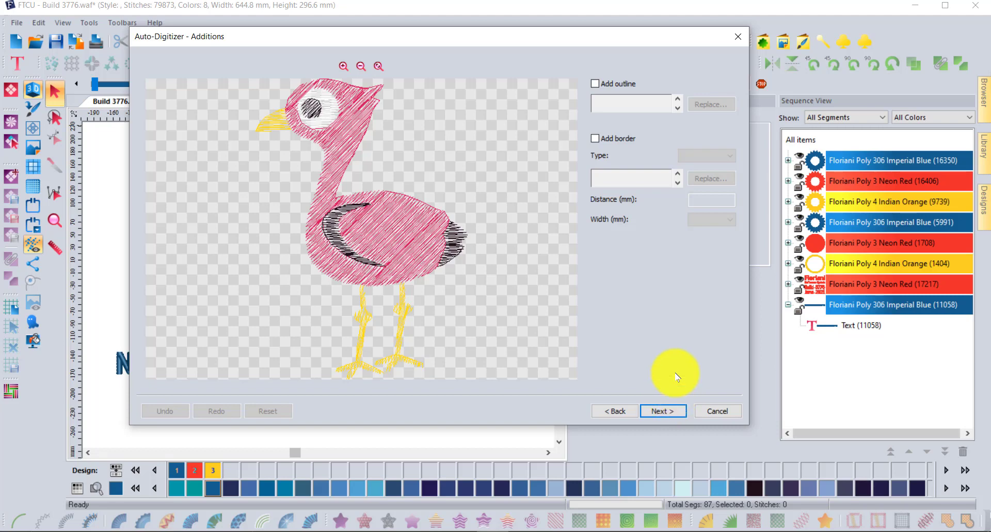
# - Add an outline plus a Steil border at 6.50 mm distance, width 3
pyautogui.click(595, 84)
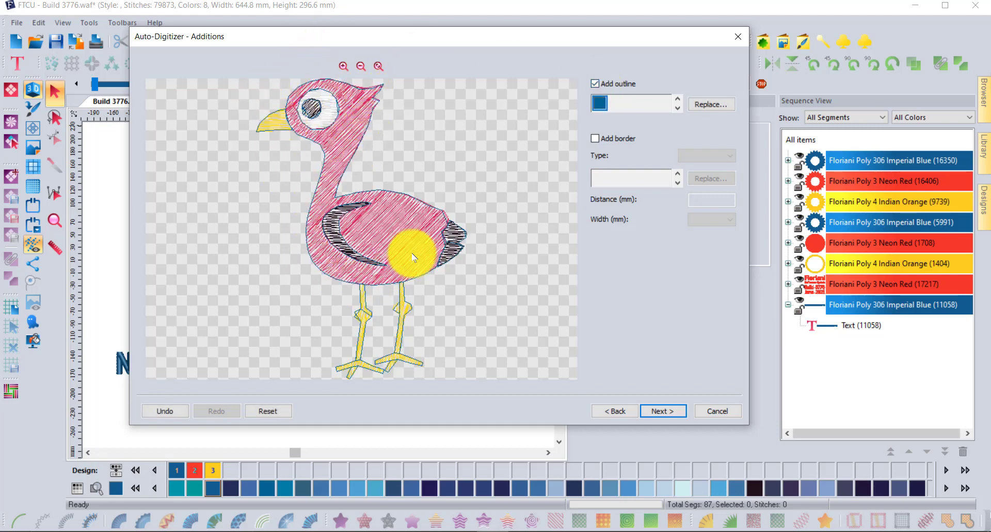
pyautogui.click(595, 141)
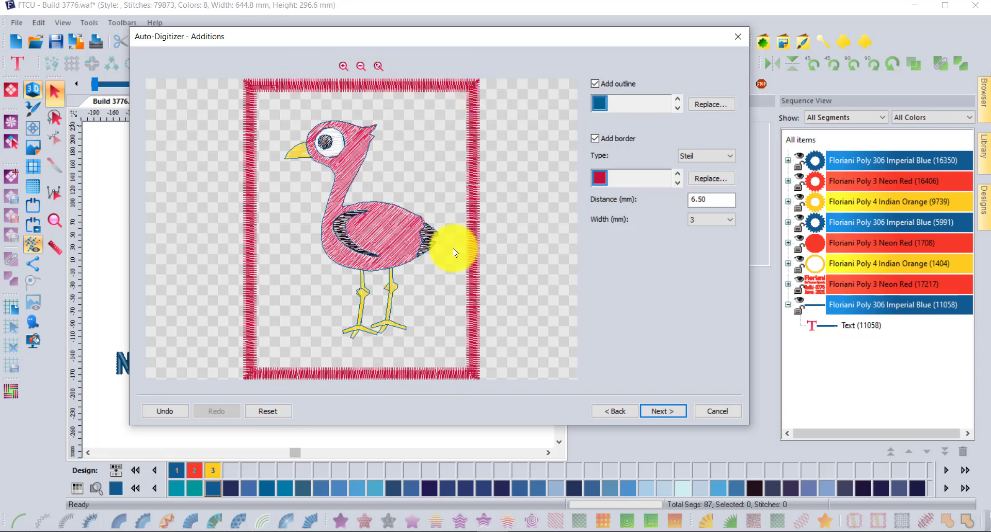
# - Preview the stitches, then back up to Vectorize and re-vectorize to restore all 11 rows
pyautogui.click(664, 413)
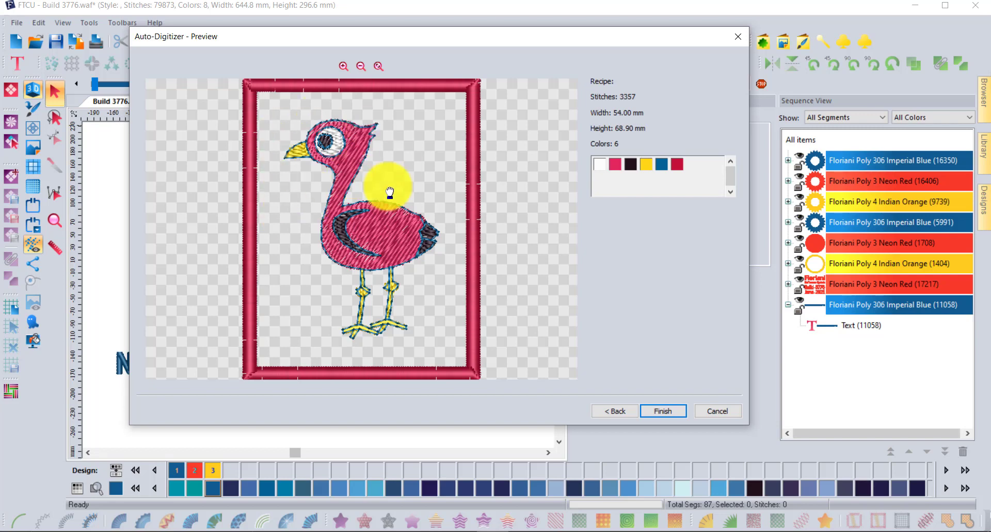
pyautogui.click(625, 409)
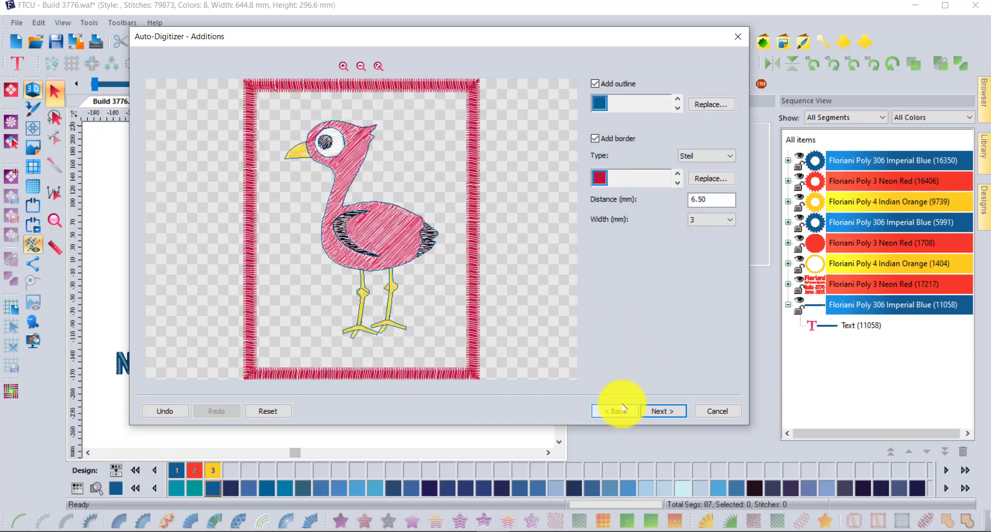
pyautogui.click(623, 409)
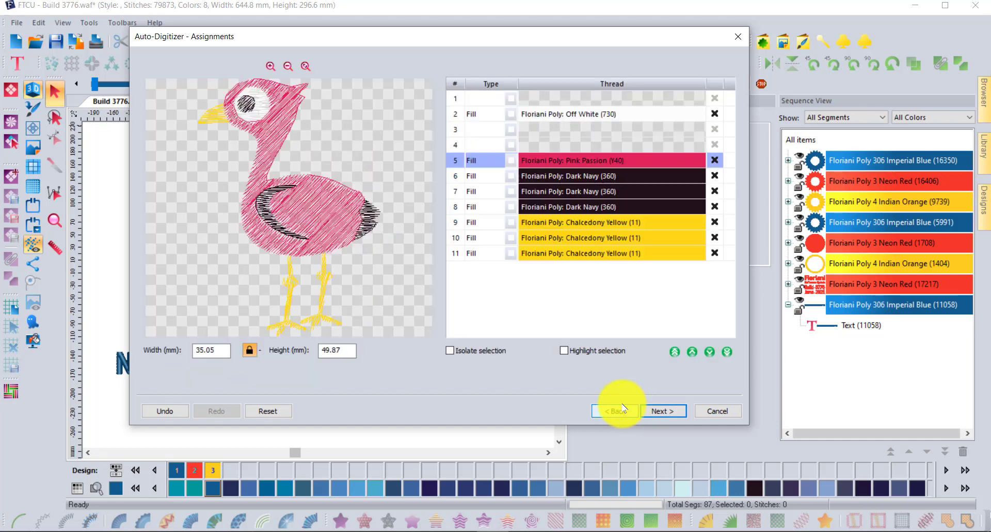
pyautogui.click(625, 415)
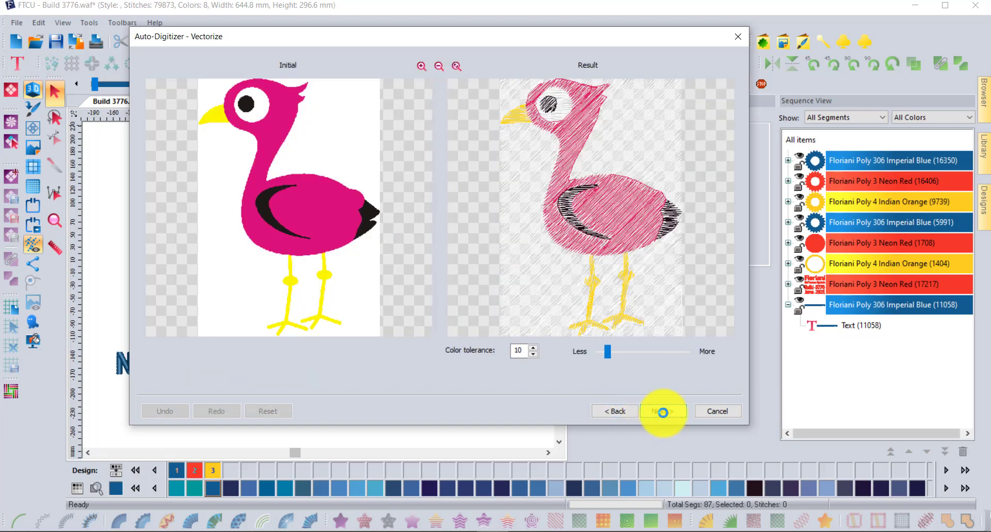
pyautogui.click(661, 412)
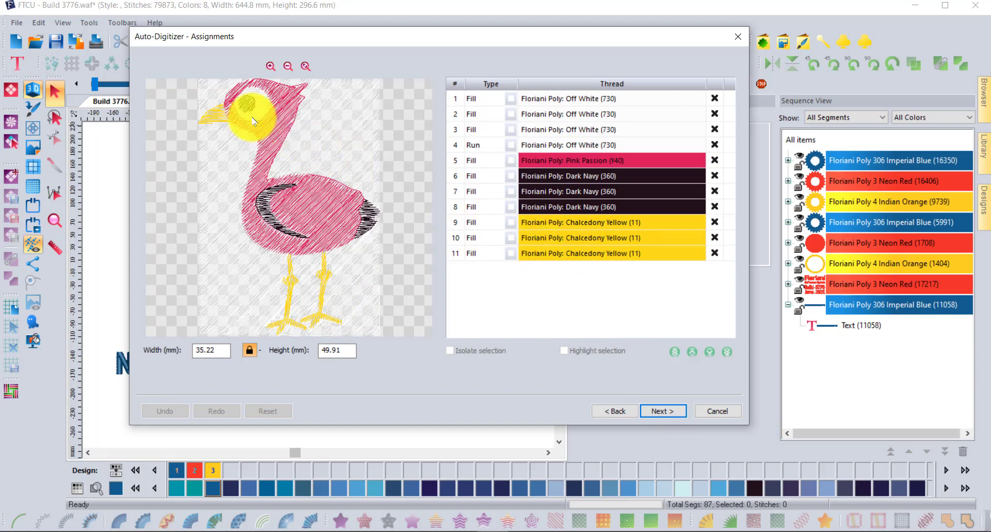
# - Isolate the yellow rows in the preview and switch the row 11 beak from Fill to Satin
pyautogui.click(555, 228)
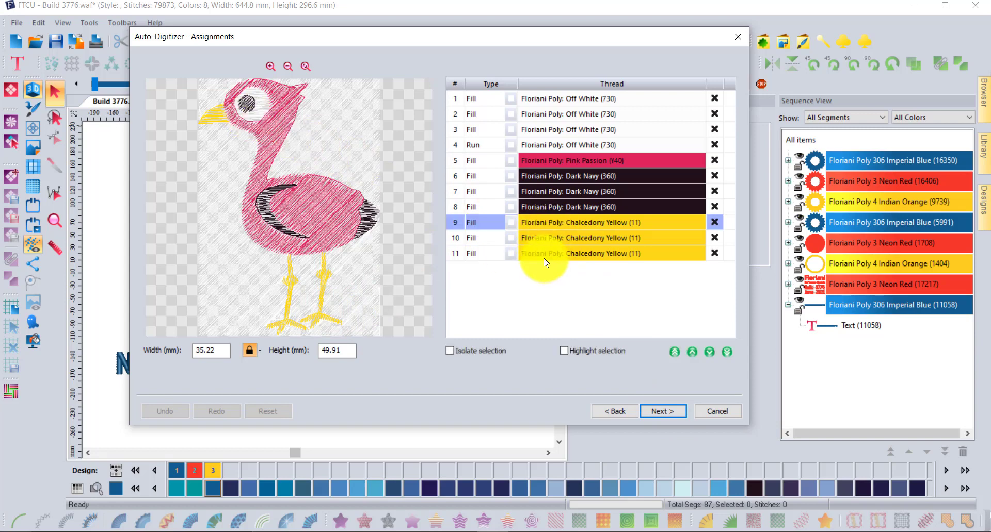
pyautogui.click(449, 352)
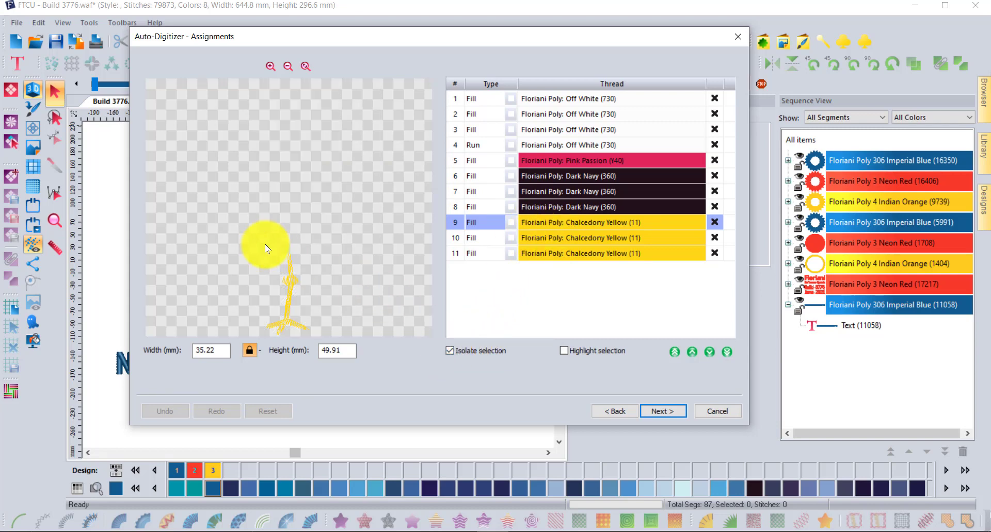
pyautogui.click(551, 251)
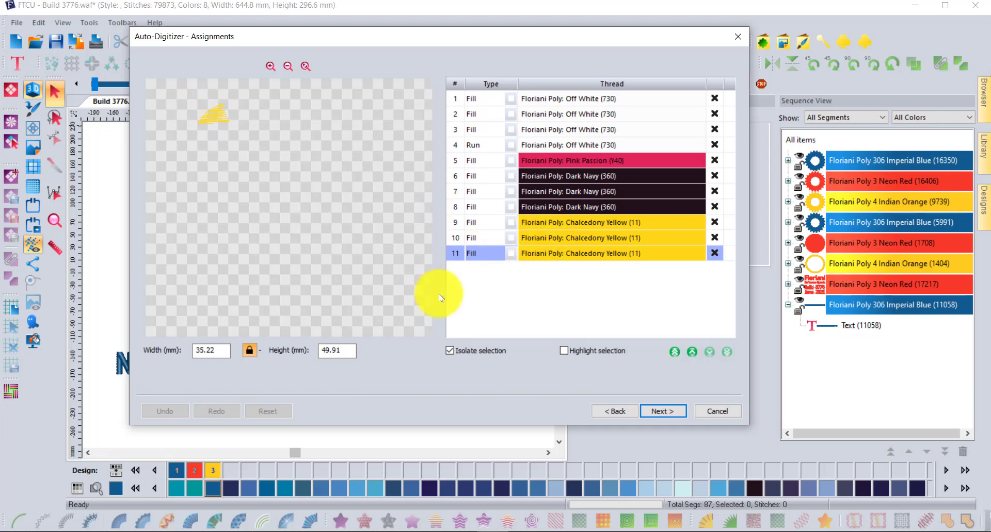
pyautogui.click(511, 253)
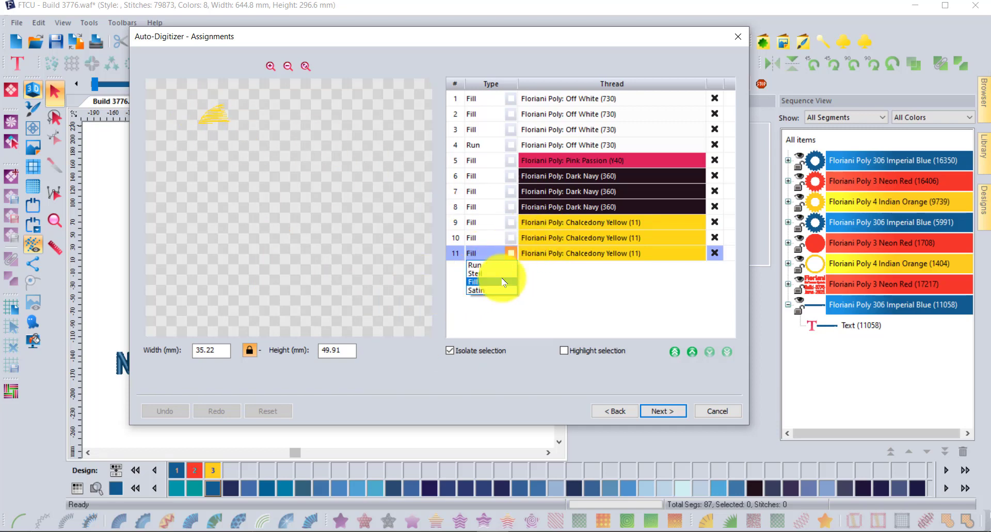
pyautogui.click(492, 288)
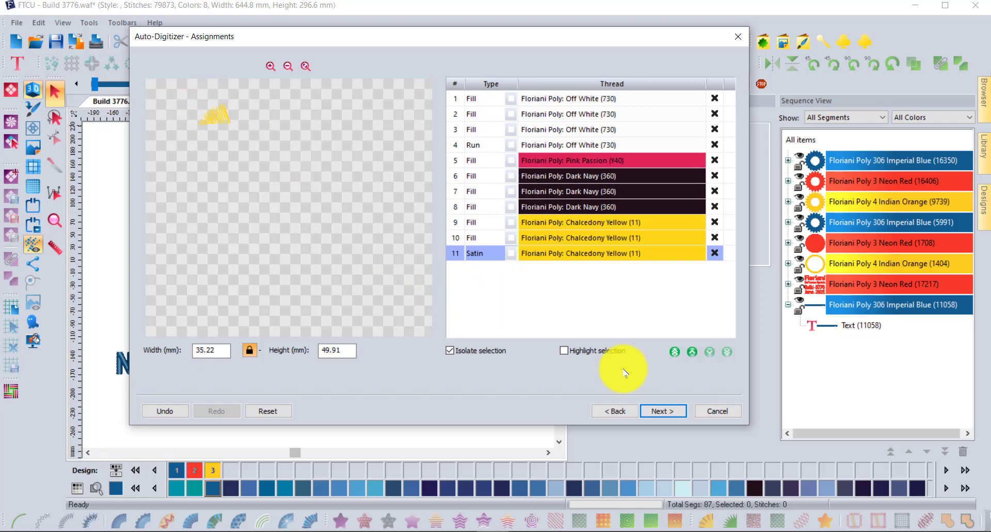
# - Advance to the outline step and tick Add outline and Add border
pyautogui.click(663, 411)
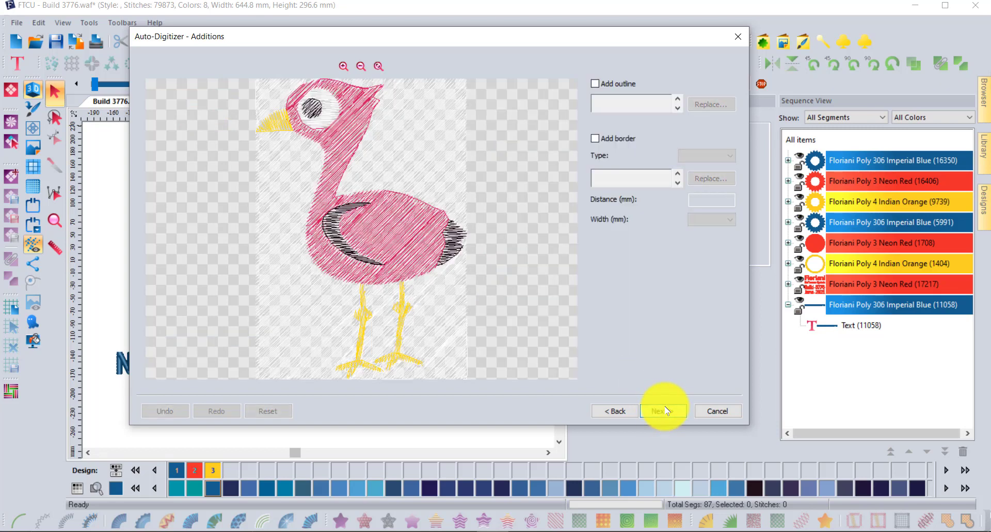
pyautogui.click(596, 83)
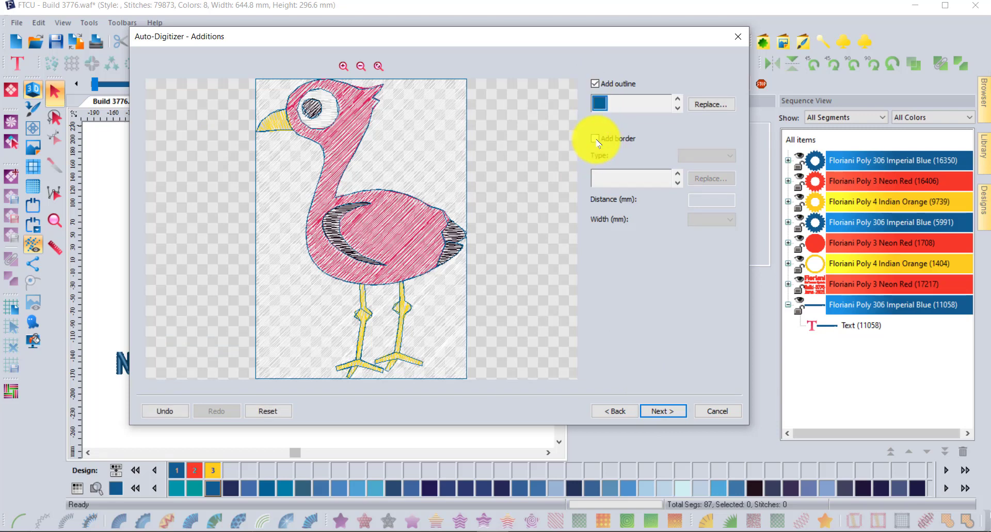
pyautogui.click(596, 139)
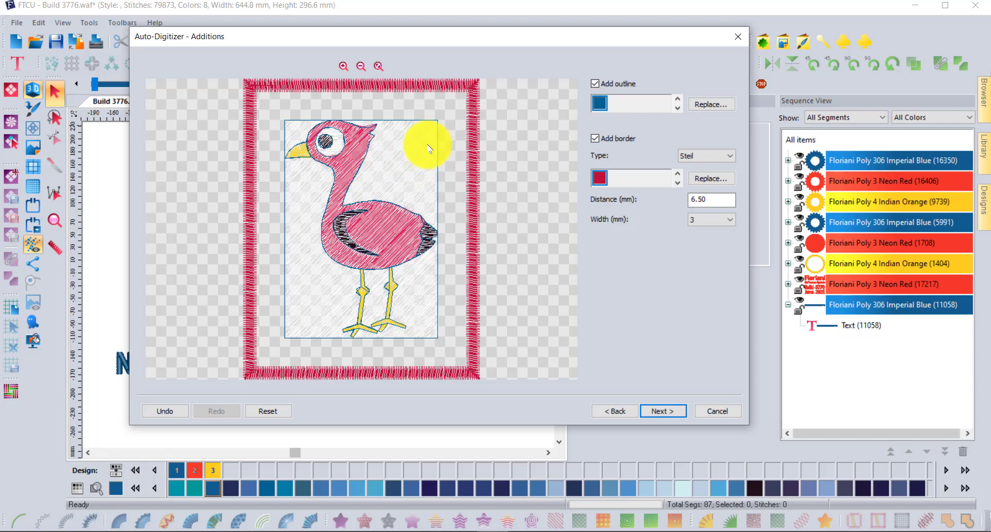
# - Back on the thread assignments, exclude rows 1, 3 and 4 from stitching
pyautogui.click(615, 413)
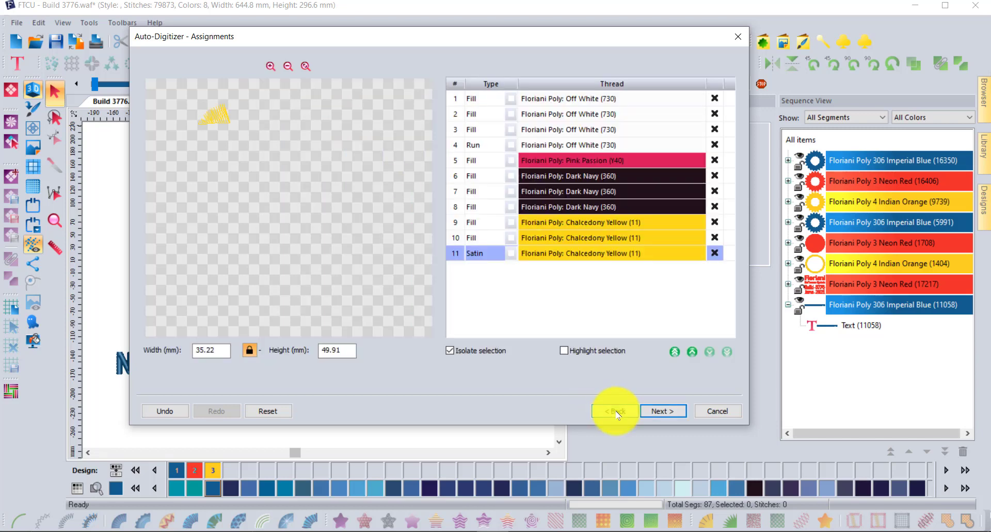
pyautogui.click(715, 98)
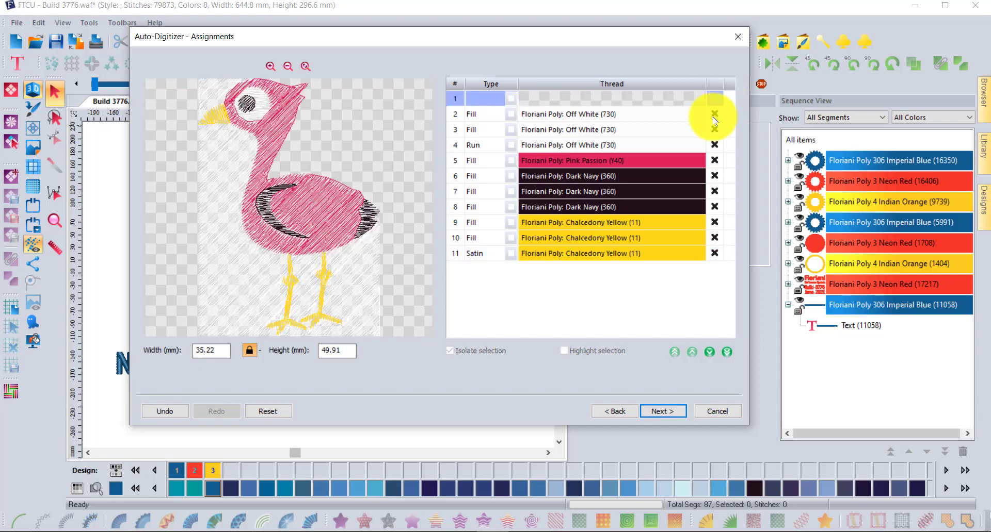
pyautogui.click(714, 129)
pyautogui.click(715, 144)
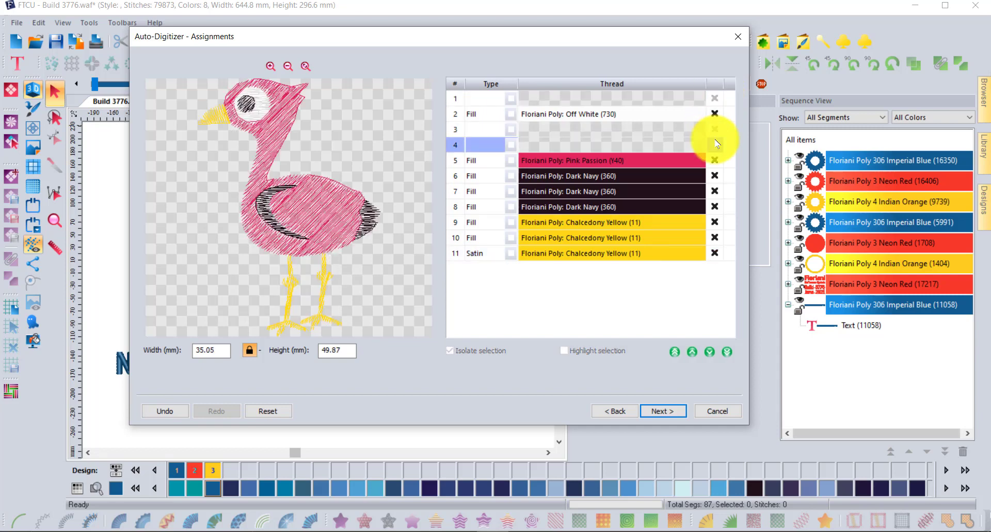
# - Re-tick Add outline and Add border, then continue to the stitch preview
pyautogui.click(664, 412)
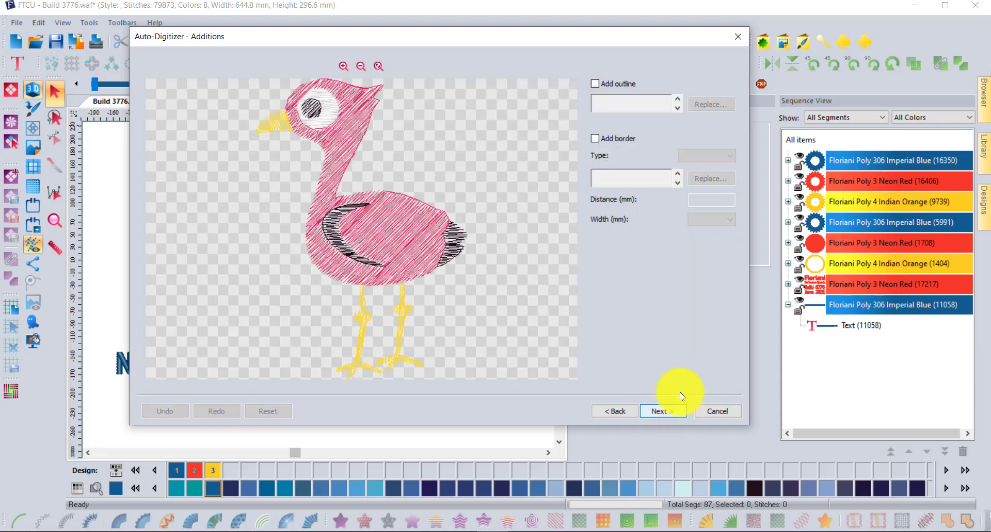
pyautogui.click(595, 83)
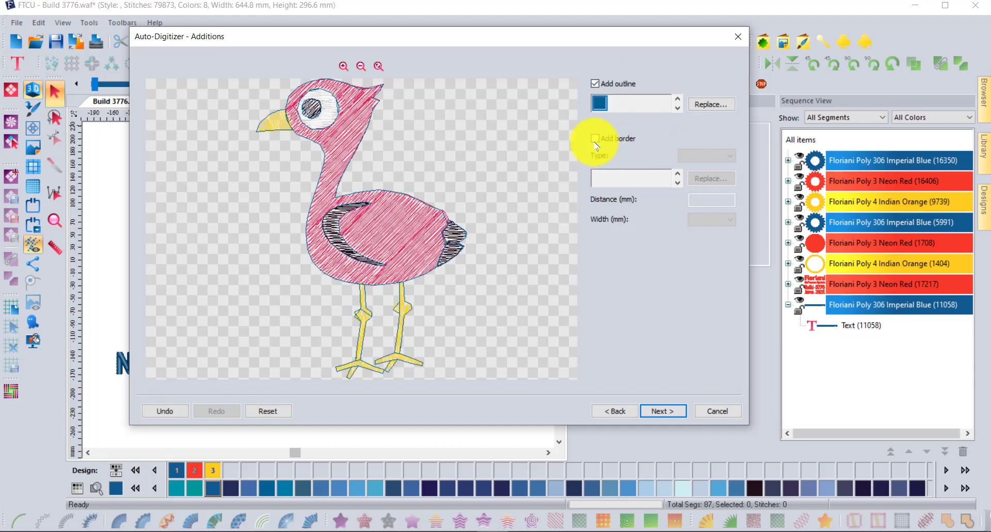
pyautogui.click(595, 138)
pyautogui.click(664, 412)
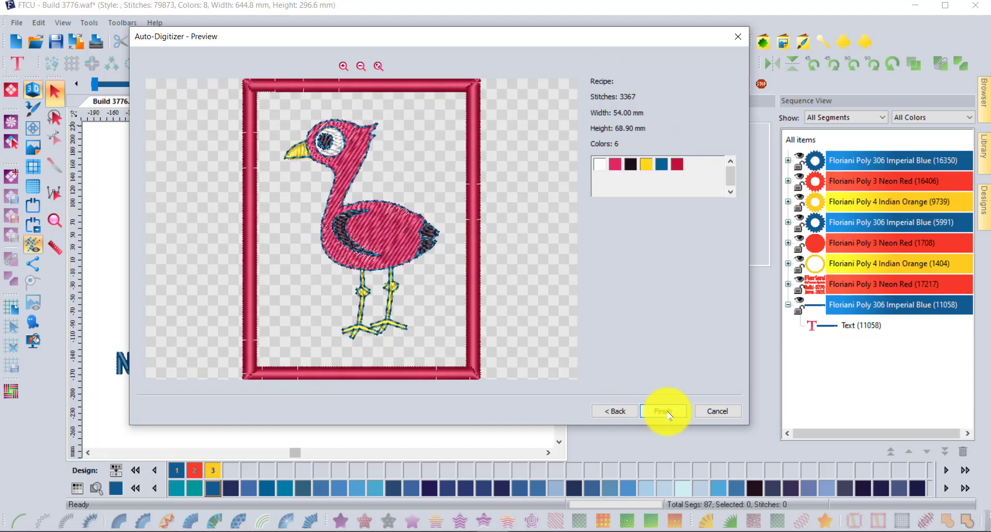
# - Insert the framed flamingo and drag it right of the Floriani title, then deselect it
pyautogui.click(664, 412)
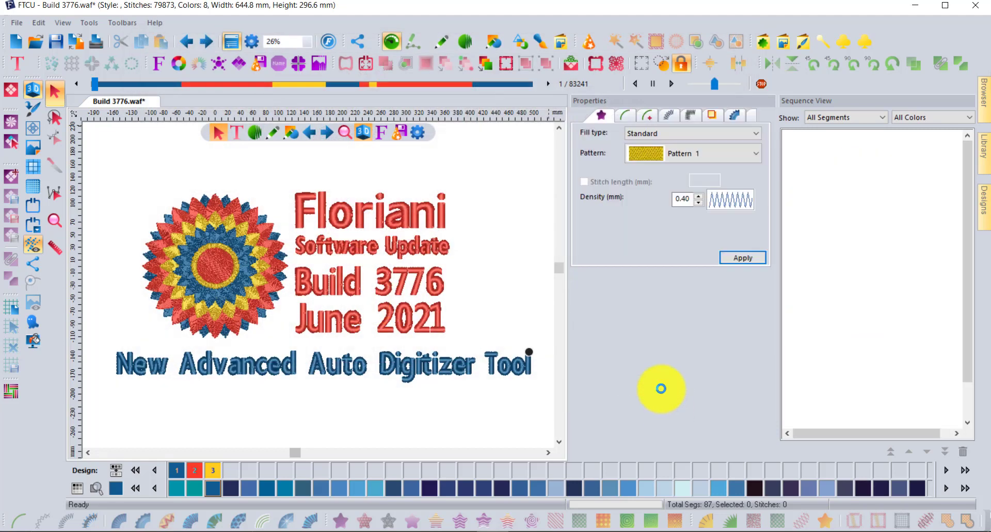
pyautogui.moveTo(230, 291); pyautogui.dragTo(507, 217)
pyautogui.click(522, 233)
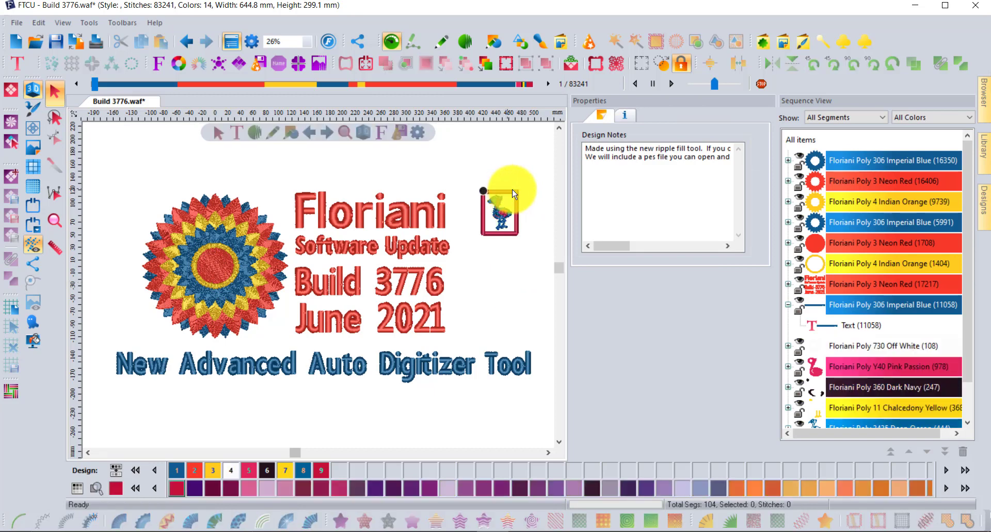
pyautogui.scroll(5, 504, 243)
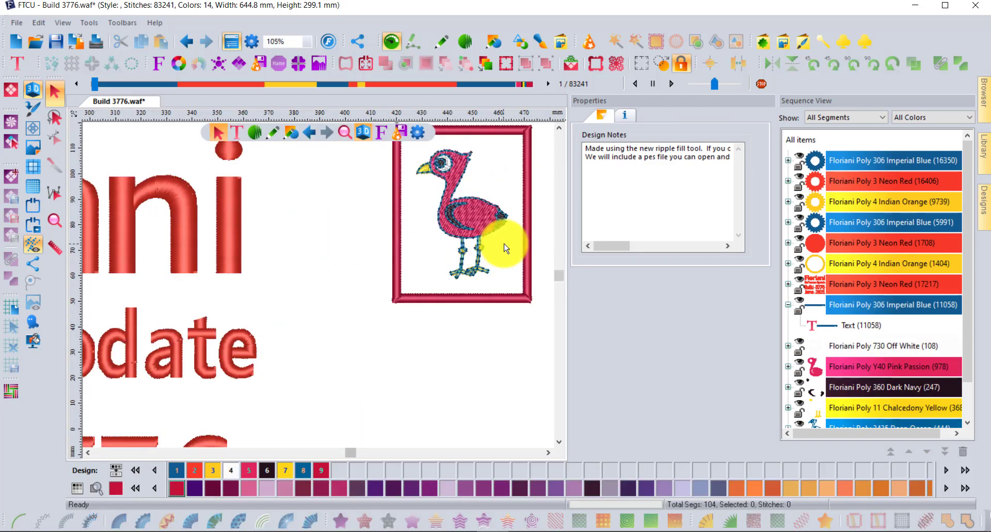
pyautogui.scroll(-3, 504, 245)
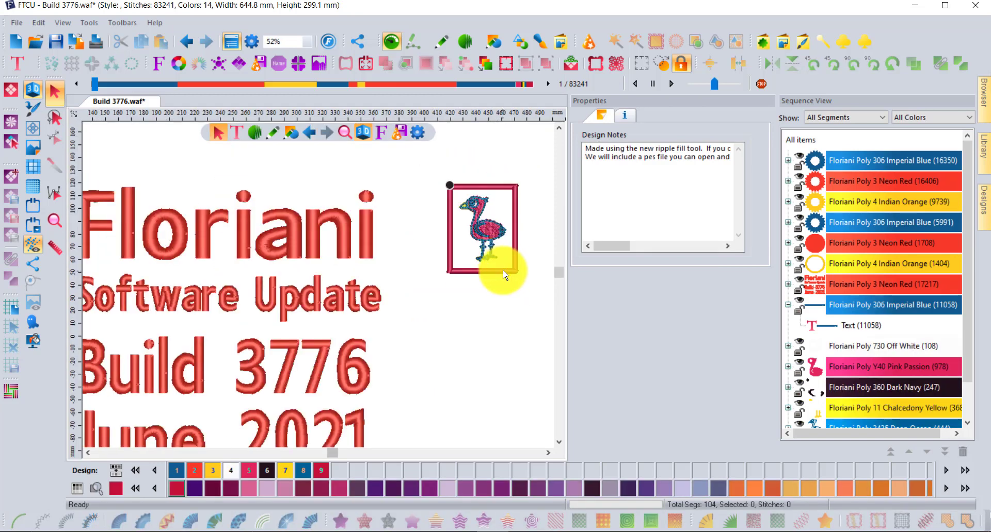
# - Start the Adv. Auto Digitizing Wizard and load the flip-flops image FBD036.jpg
pyautogui.click(588, 41)
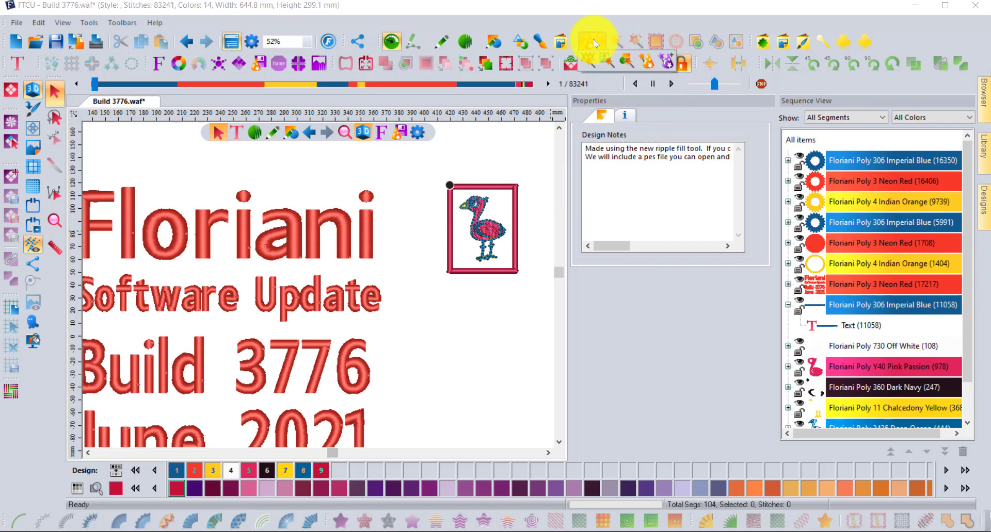
pyautogui.click(665, 63)
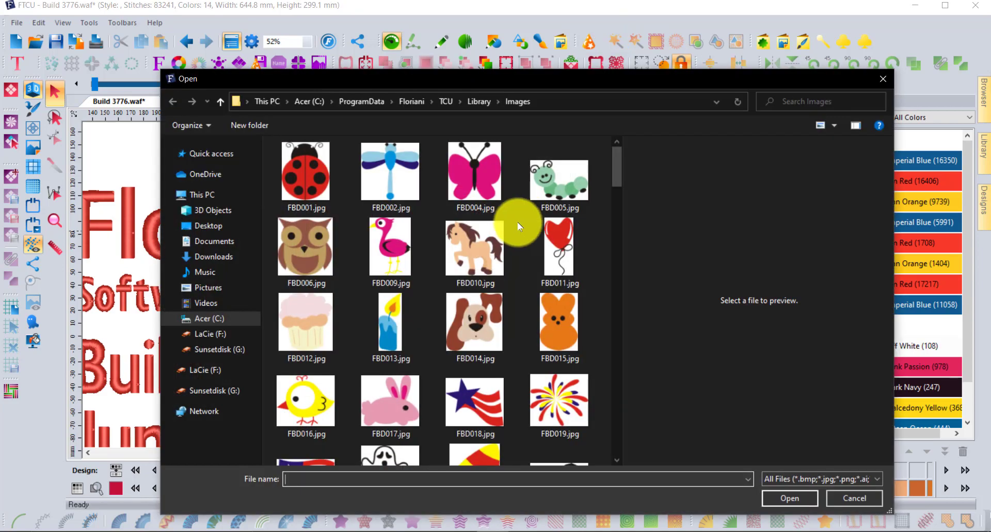
pyautogui.scroll(-3, 377, 299)
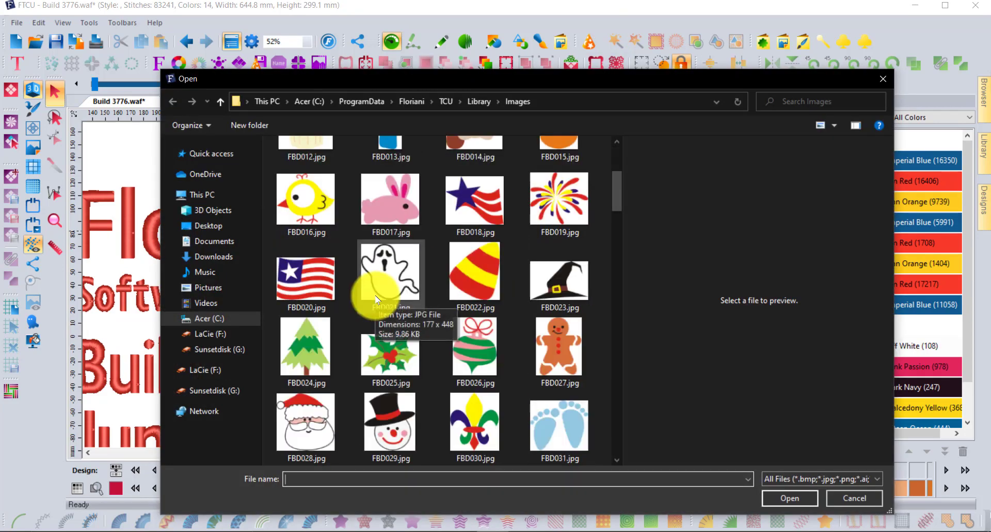
pyautogui.scroll(-3, 376, 299)
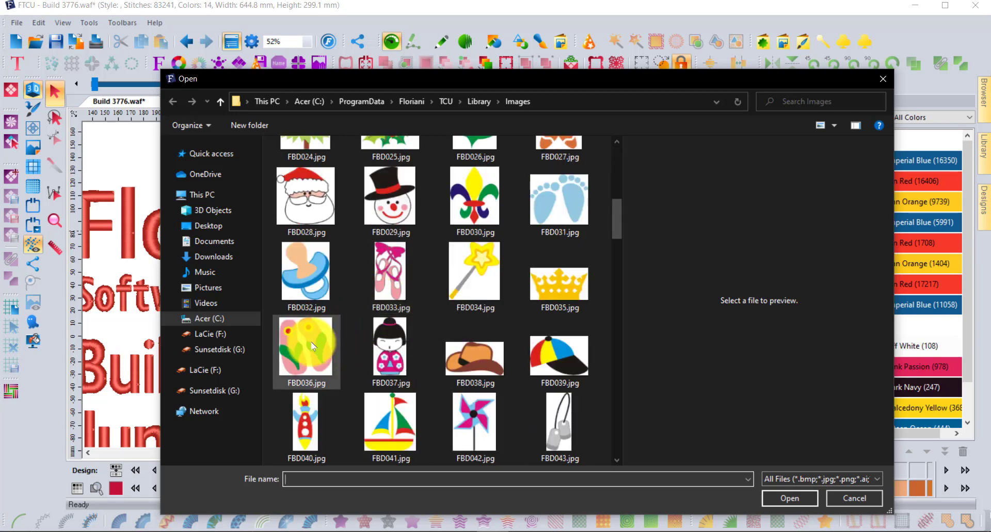
pyautogui.click(312, 346)
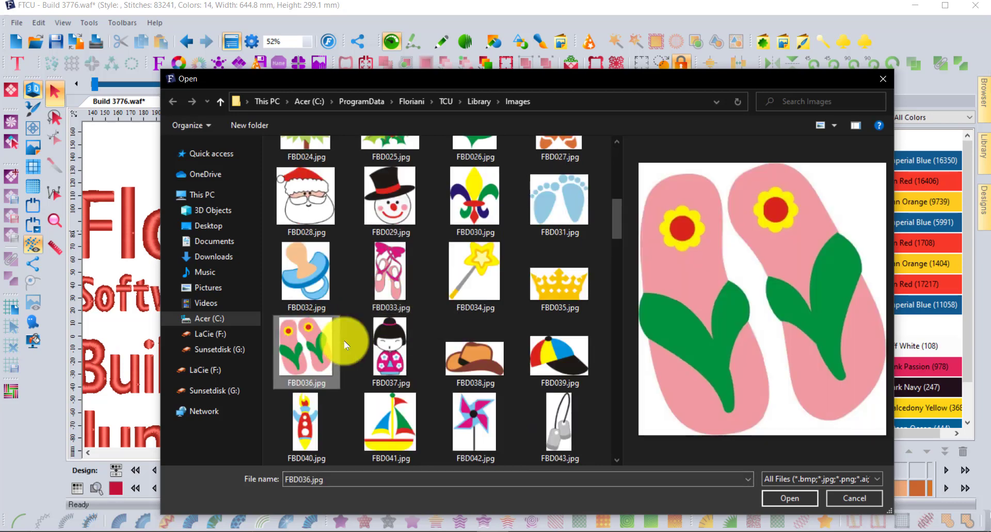
pyautogui.click(798, 500)
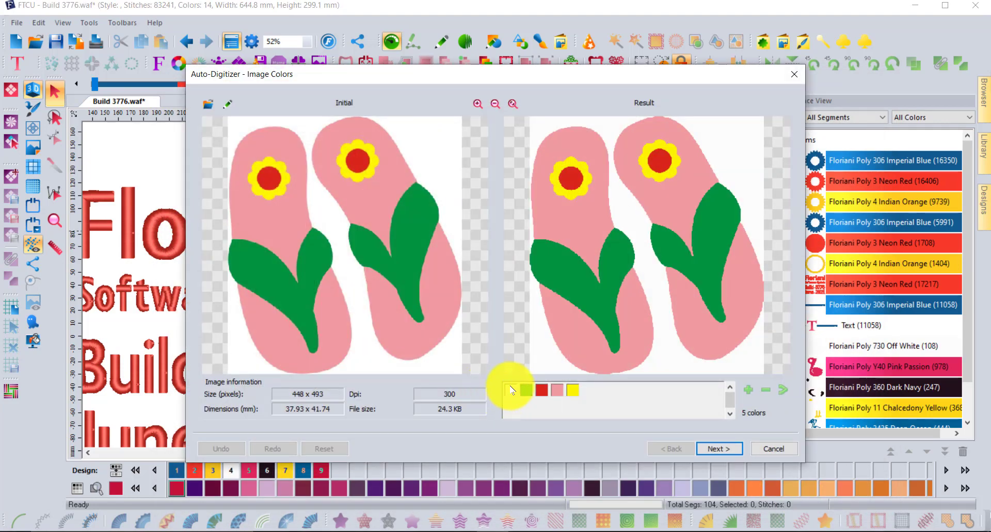
# - Remove white from the image colours, add it back via Select Colors, and continue to Vectorize
pyautogui.click(510, 393)
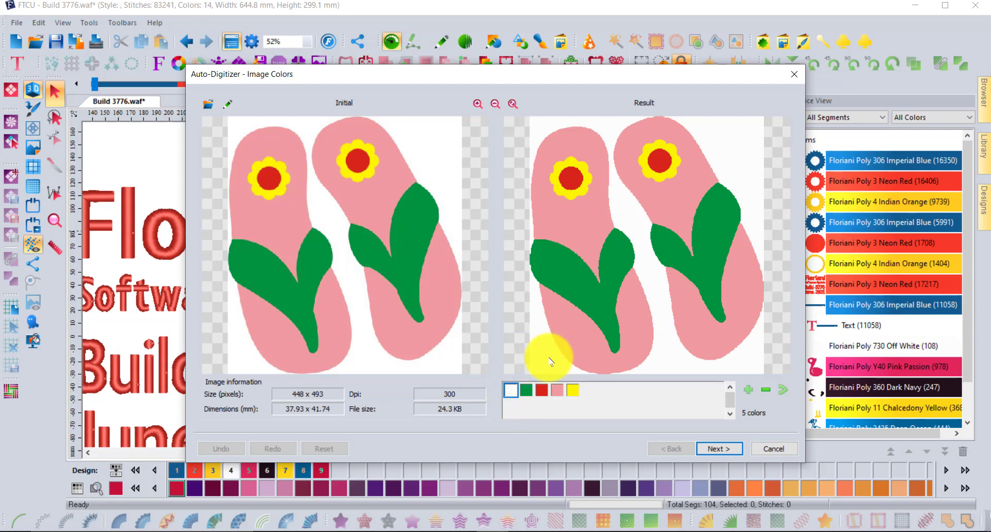
pyautogui.click(766, 391)
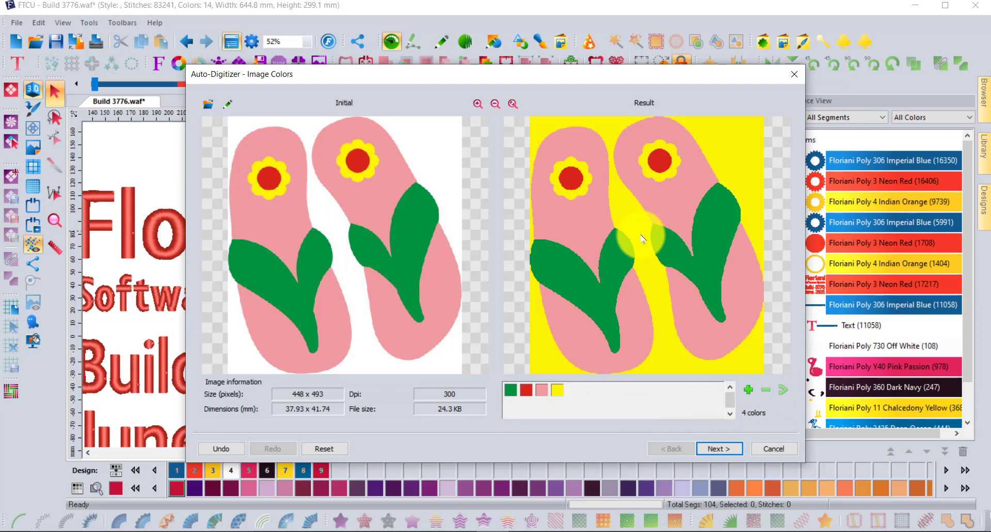
pyautogui.click(749, 390)
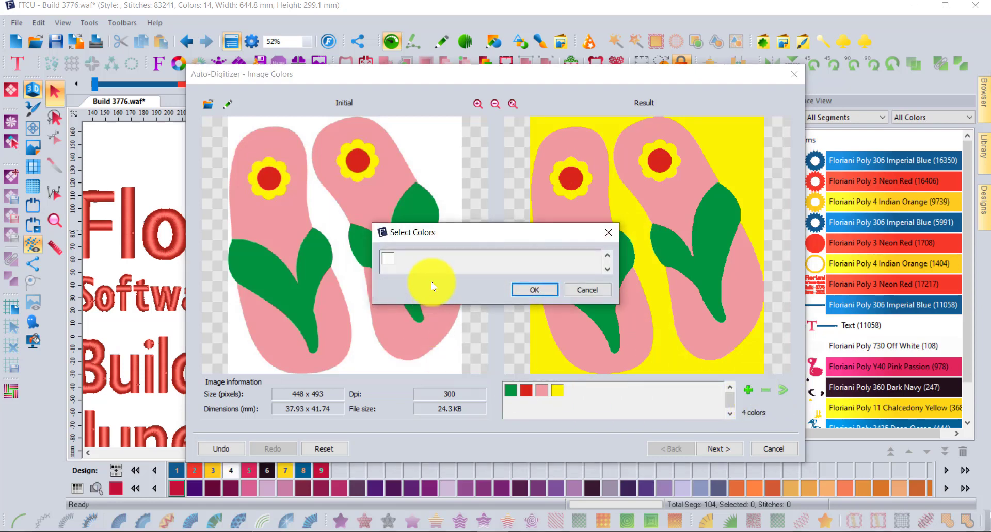
pyautogui.click(389, 258)
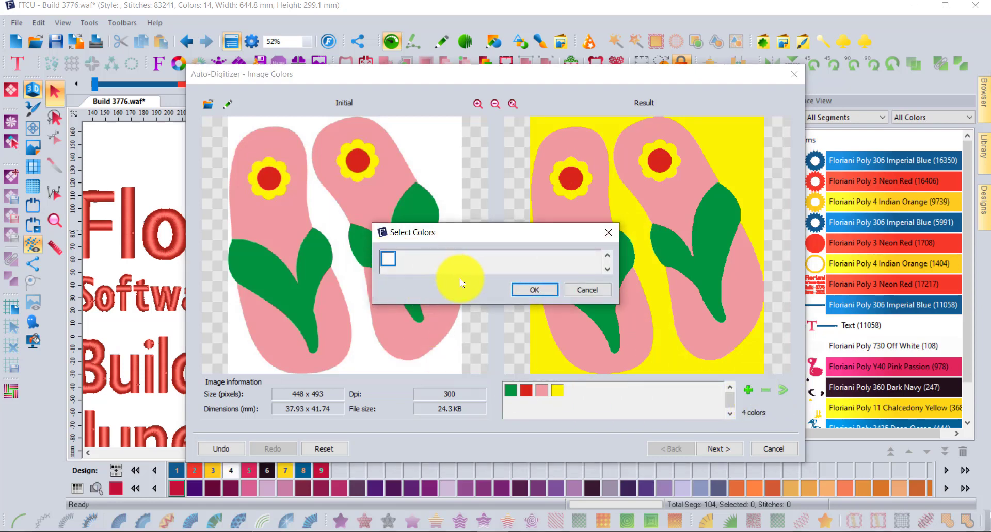
pyautogui.click(548, 290)
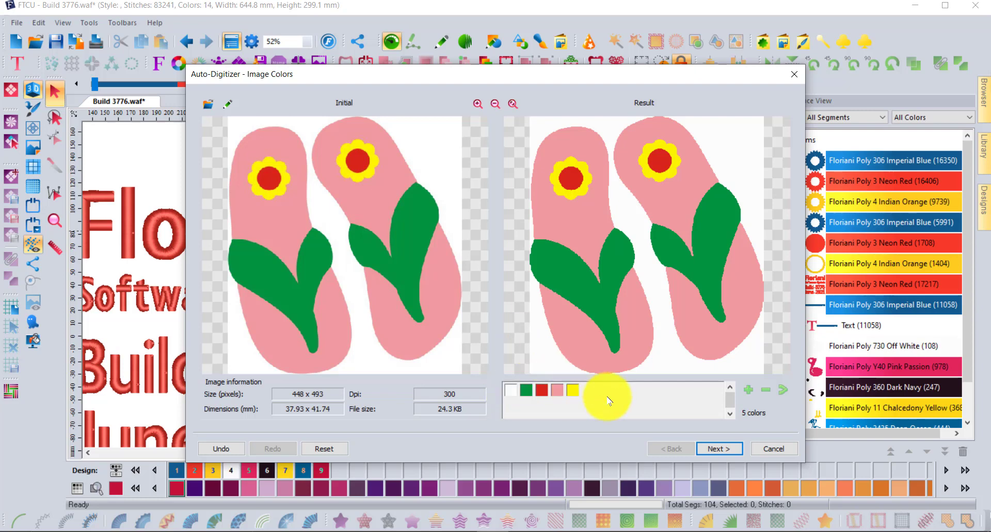
pyautogui.click(721, 448)
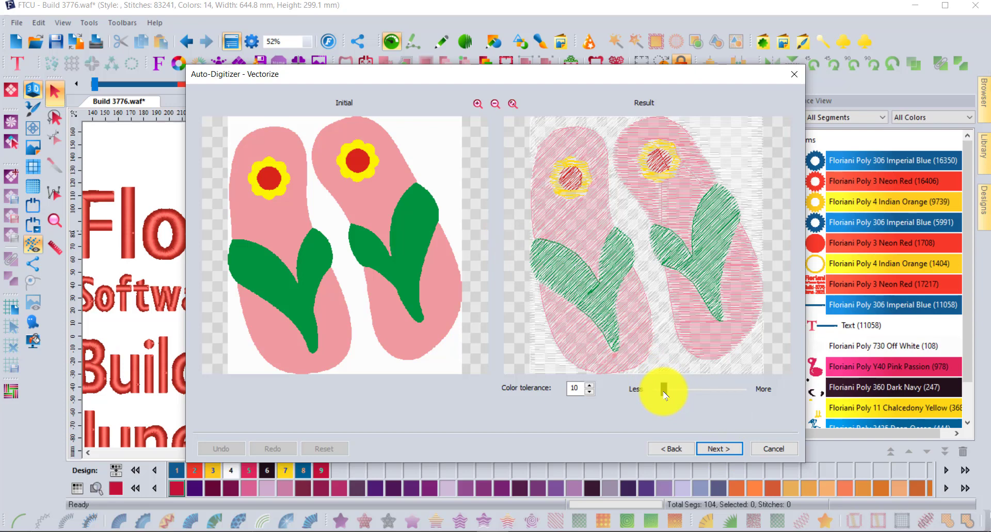
# - Raise the colour tolerance from 10 to 28 and advance to the Assignments page
pyautogui.moveTo(665, 396); pyautogui.dragTo(700, 397)
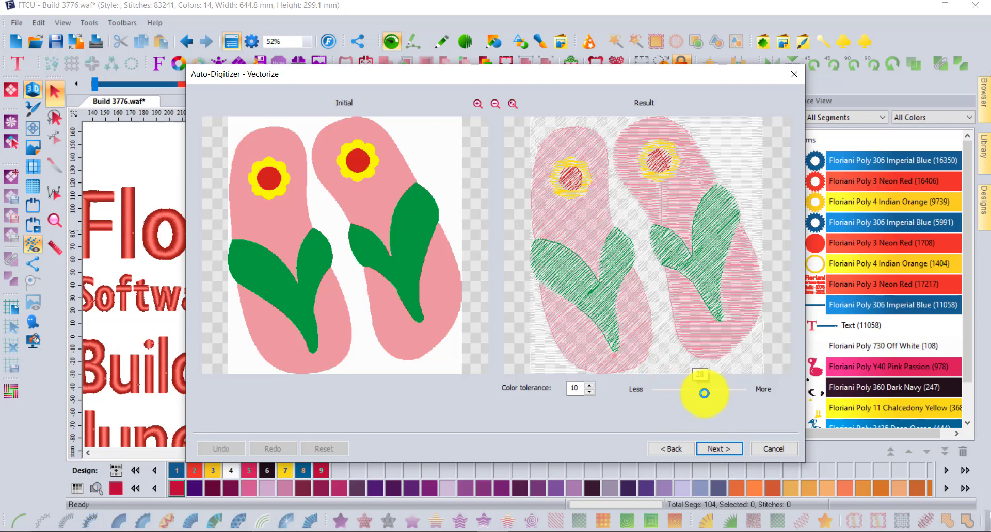
pyautogui.moveTo(704, 393); pyautogui.dragTo(704, 393)
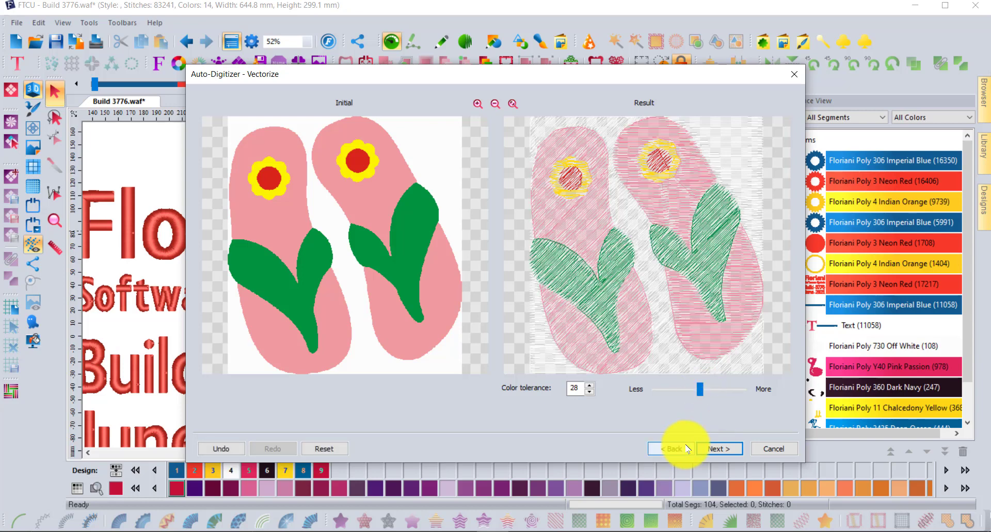
pyautogui.click(725, 453)
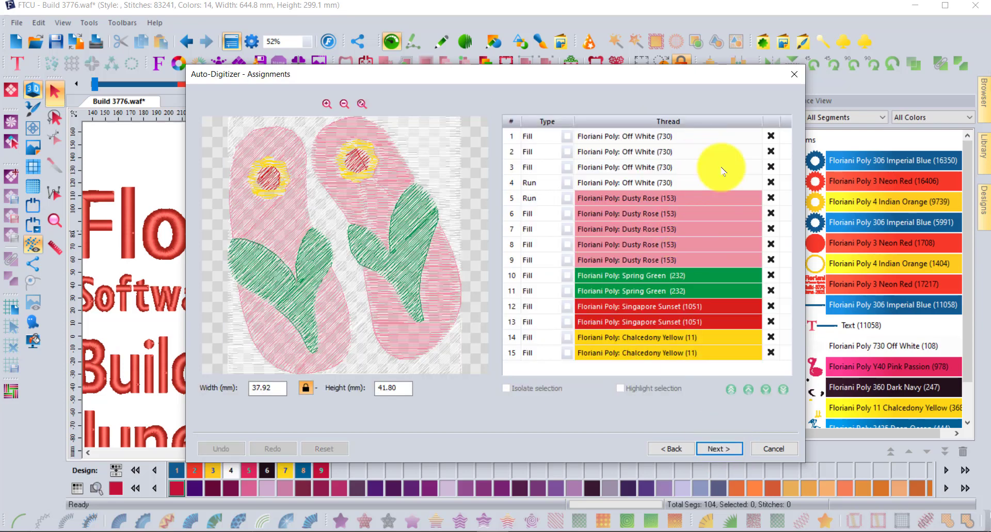
# - Exclude rows 1–4, the three Off White fills and the Off White outline
pyautogui.click(771, 137)
pyautogui.click(770, 152)
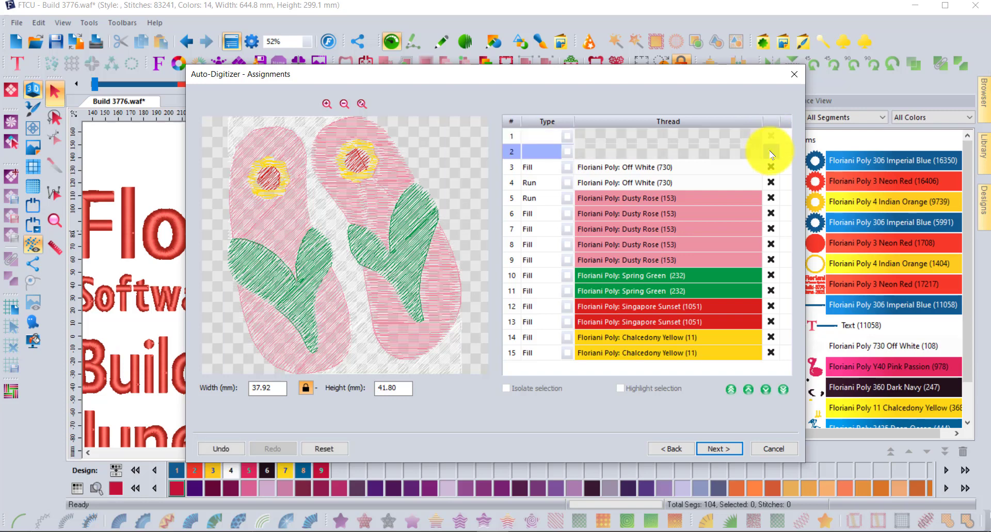
pyautogui.click(770, 167)
pyautogui.click(772, 182)
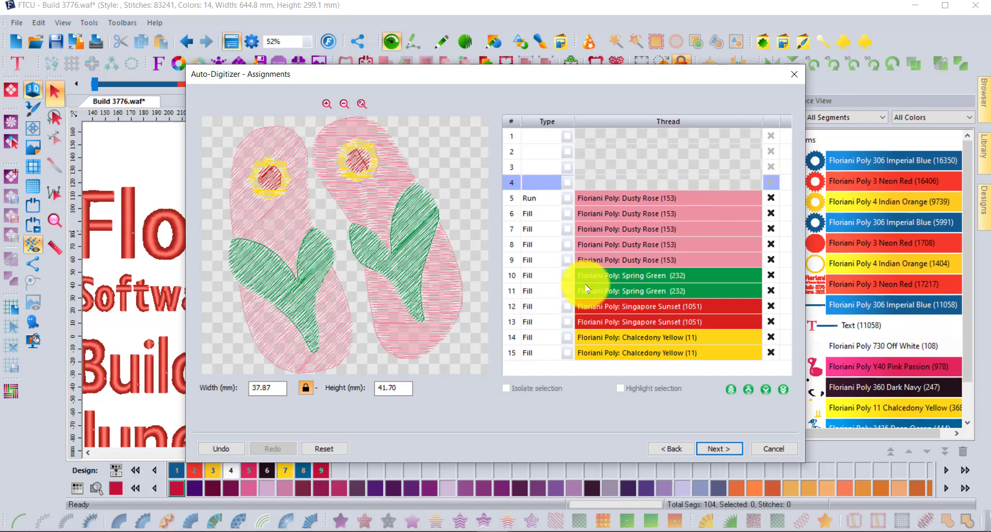
# - Change the green strap rows 10 and 11 to Satin stitches
pyautogui.click(566, 286)
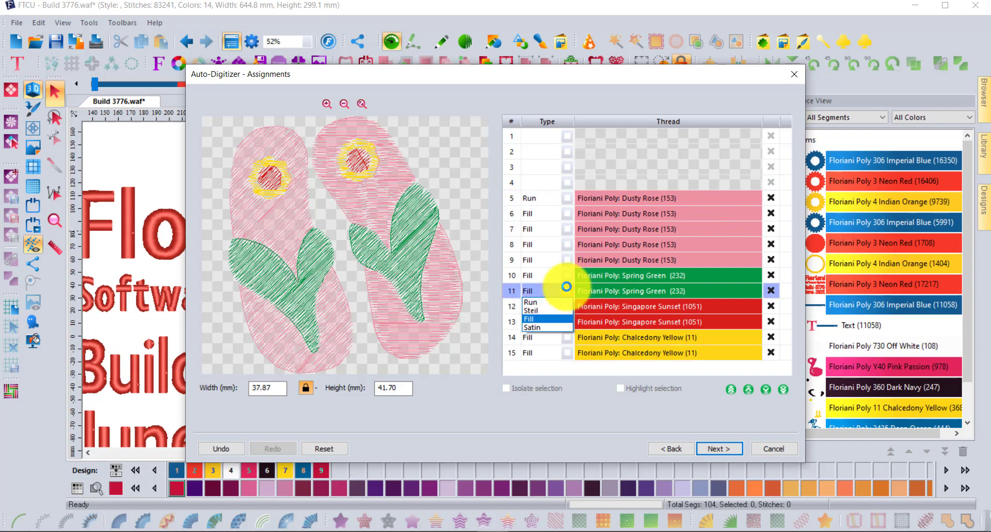
pyautogui.click(537, 329)
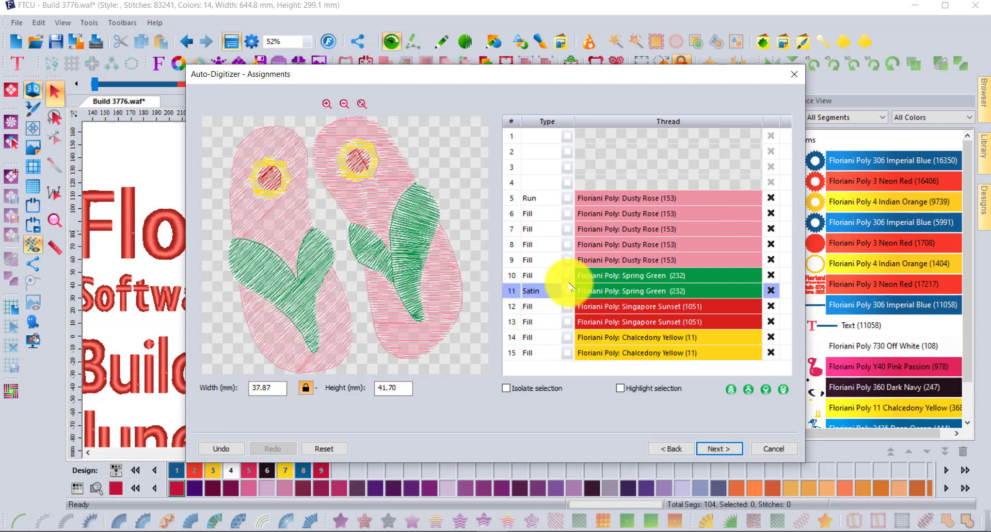
pyautogui.click(566, 276)
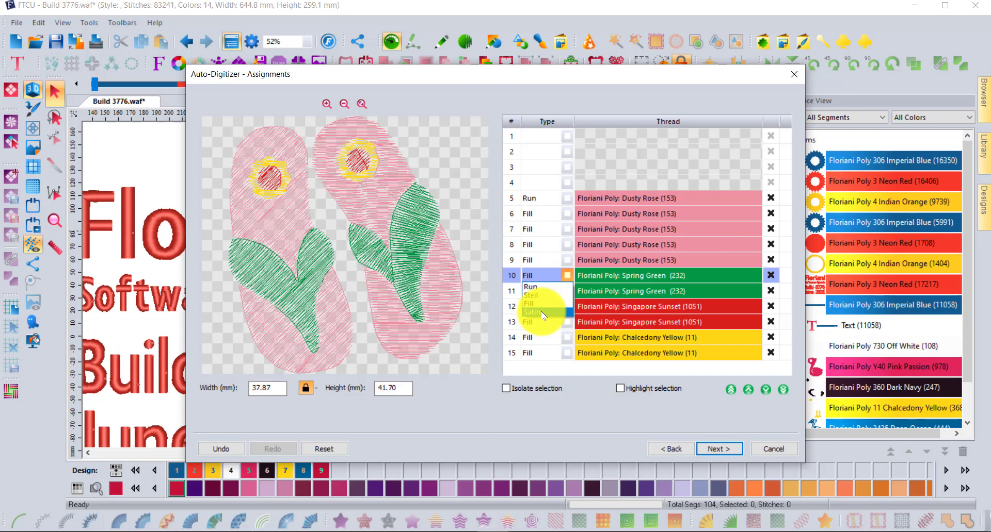
pyautogui.click(542, 312)
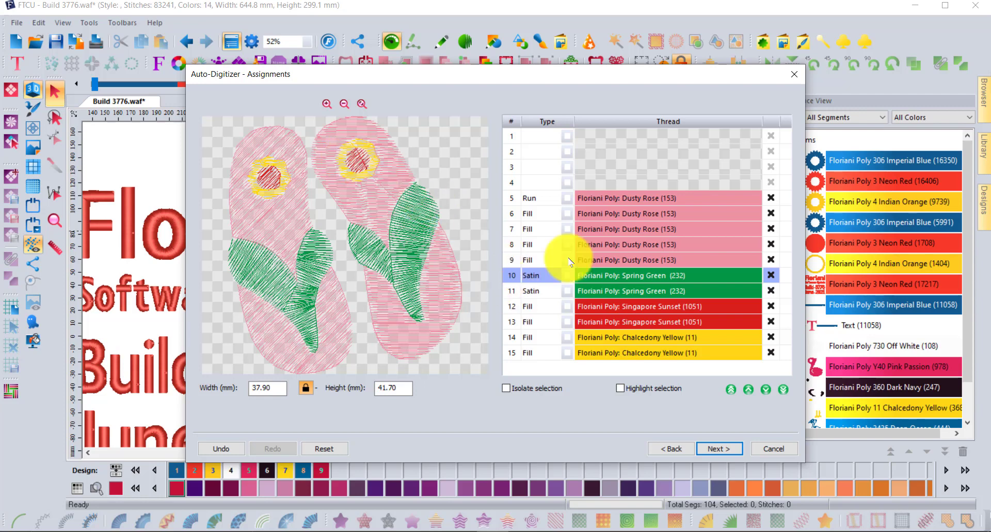
# - Select both Singapore Sunset fill rows and move them to the end of the order
pyautogui.click(656, 308)
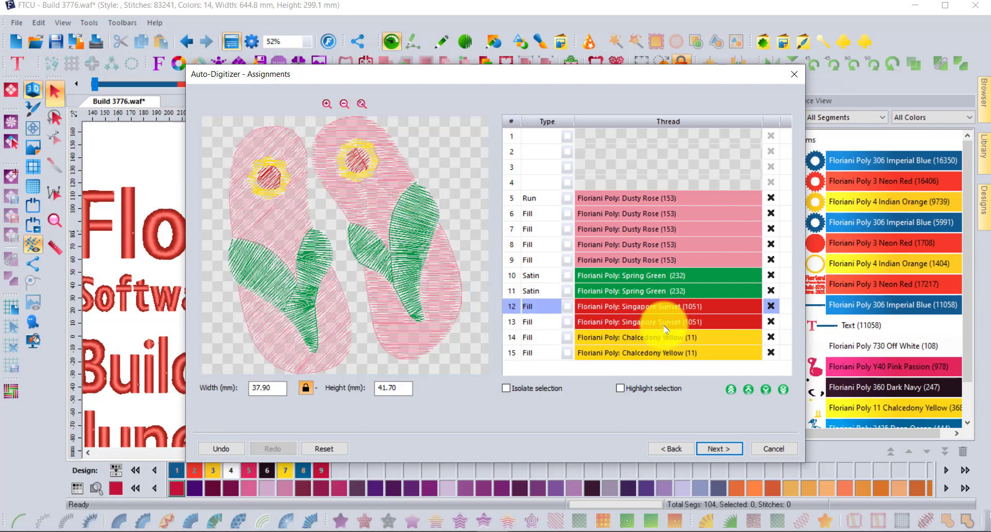
pyautogui.keyDown('ctrl'); pyautogui.click(661, 323); pyautogui.keyUp('ctrl')
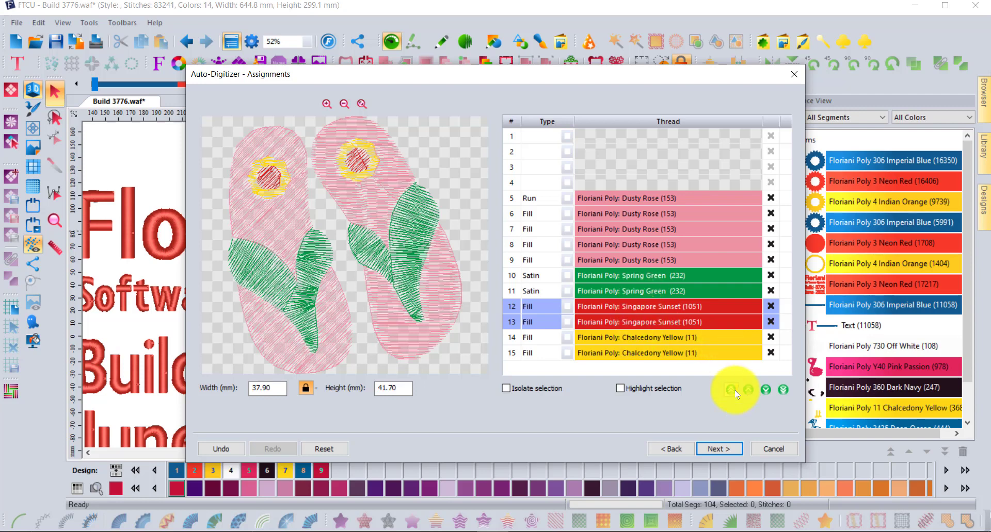
pyautogui.click(783, 391)
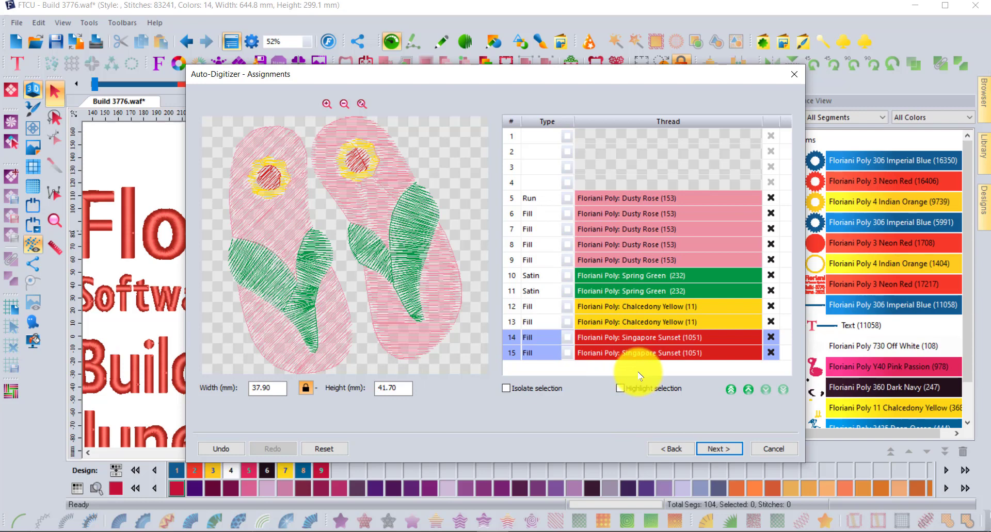
# - Give the flip-flops a border frame but no outline, reaching the 4095-stitch preview
pyautogui.click(718, 450)
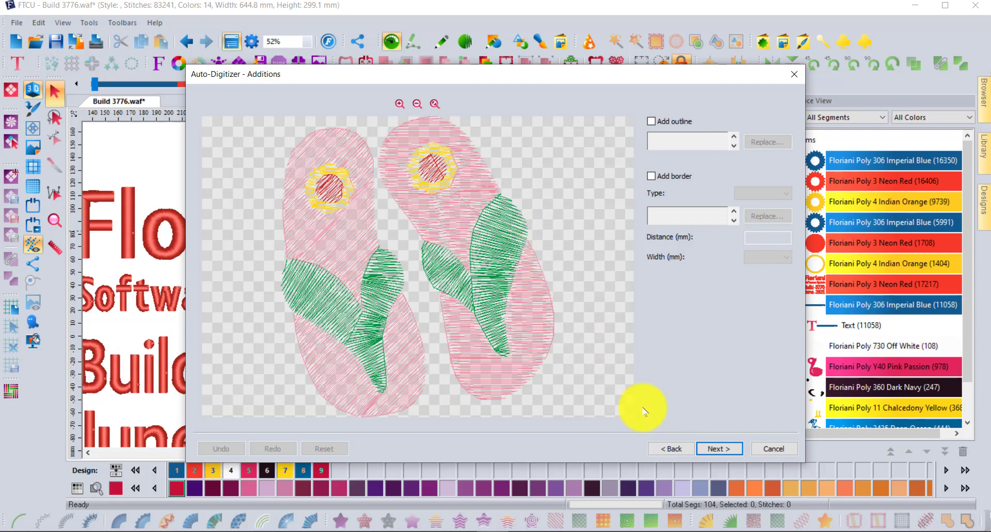
pyautogui.click(721, 448)
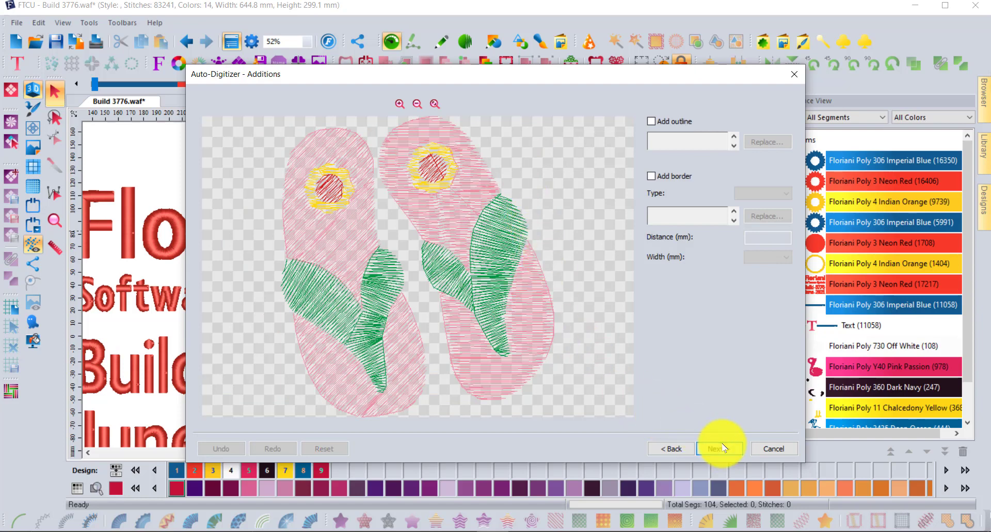
pyautogui.click(651, 121)
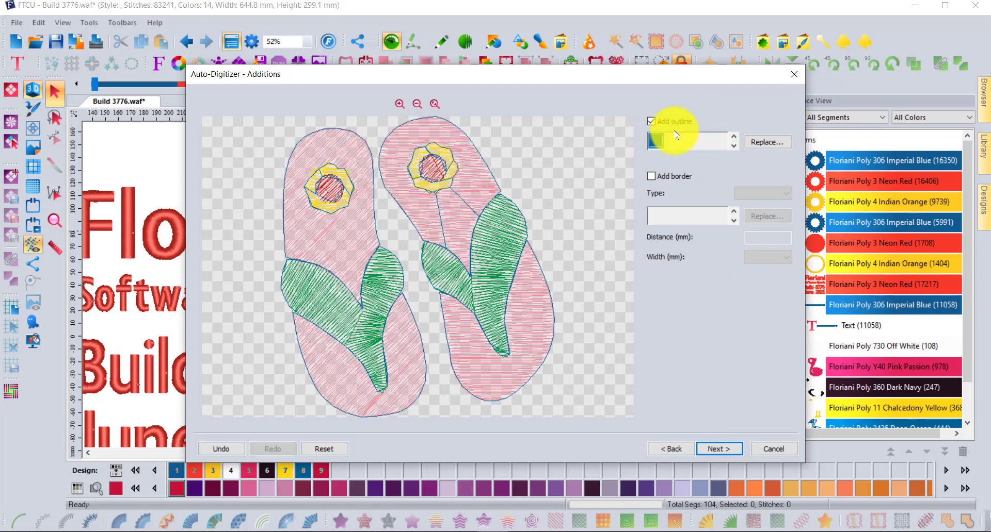
pyautogui.click(651, 122)
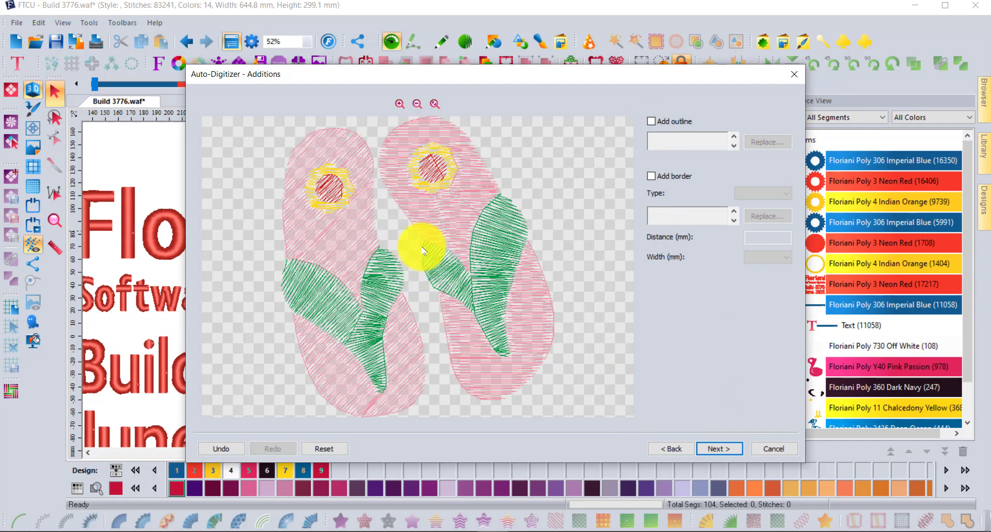
pyautogui.click(726, 450)
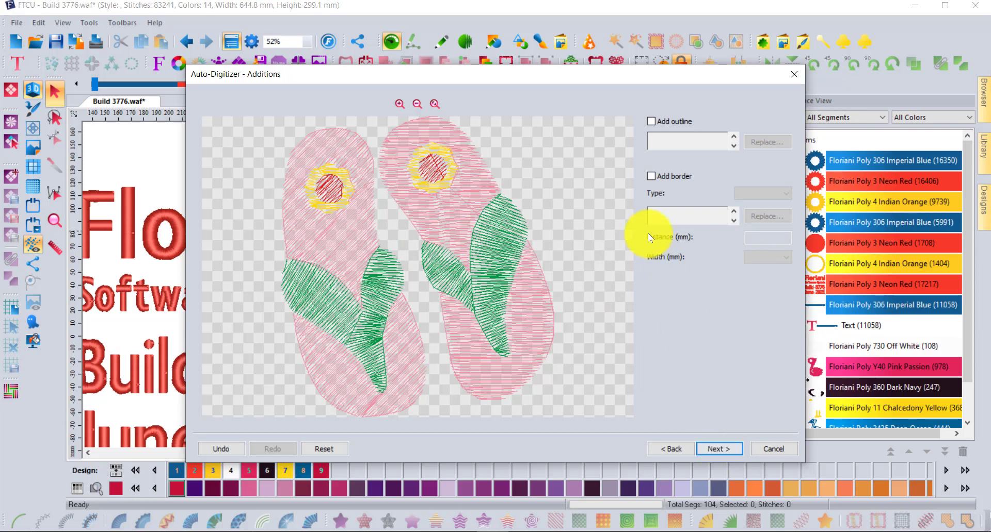
pyautogui.click(651, 176)
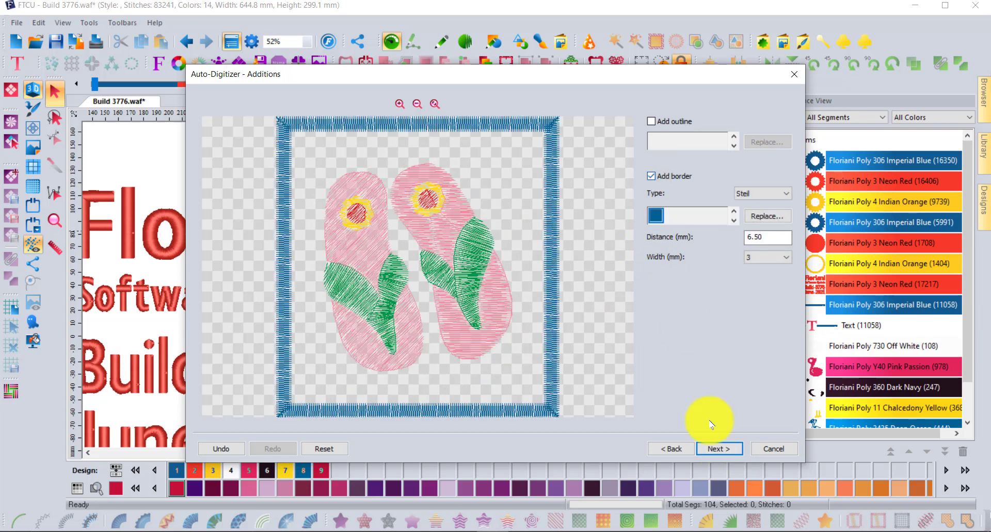
pyautogui.click(712, 448)
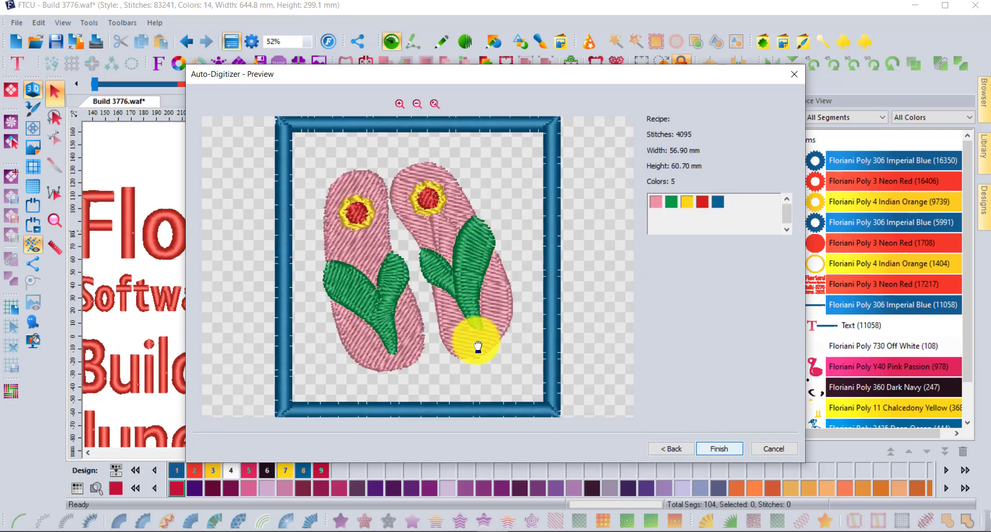
# - Insert the flip-flops and place them right of Build 3776, below the flamingo
pyautogui.click(721, 449)
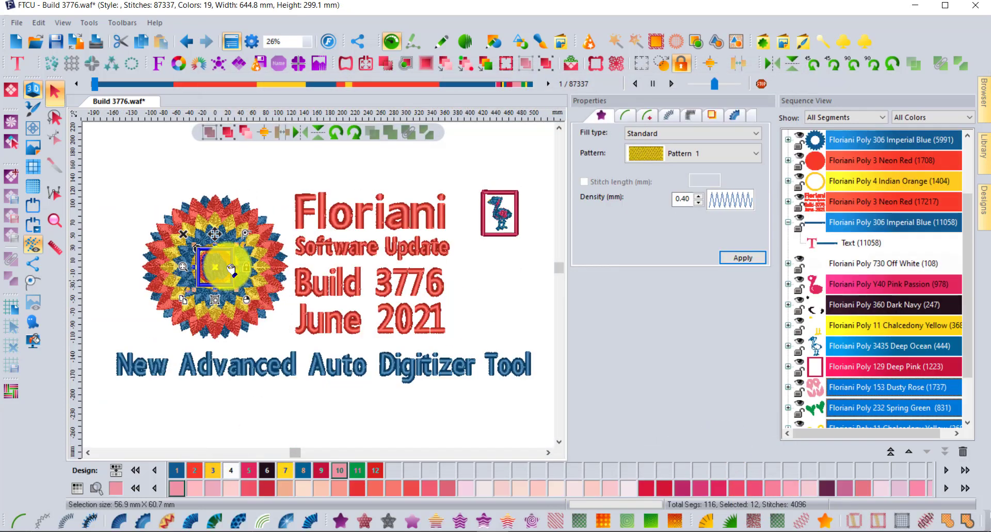
pyautogui.moveTo(215, 262); pyautogui.dragTo(489, 298)
pyautogui.click(524, 420)
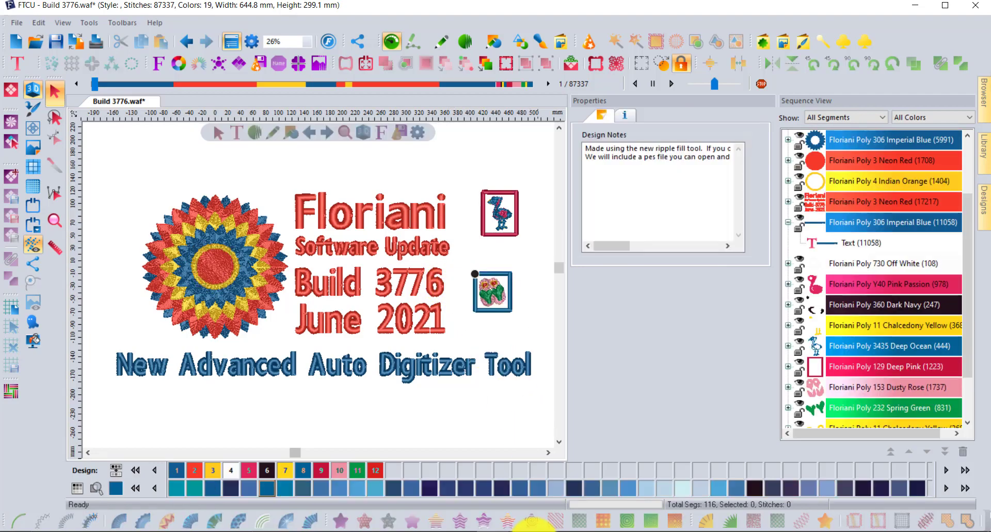
pyautogui.moveTo(536, 531)
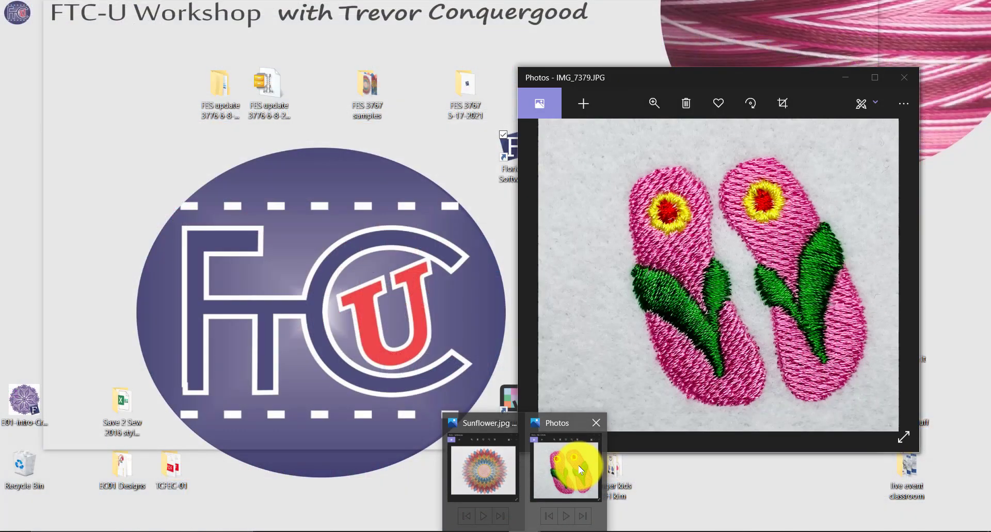
pyautogui.click(580, 471)
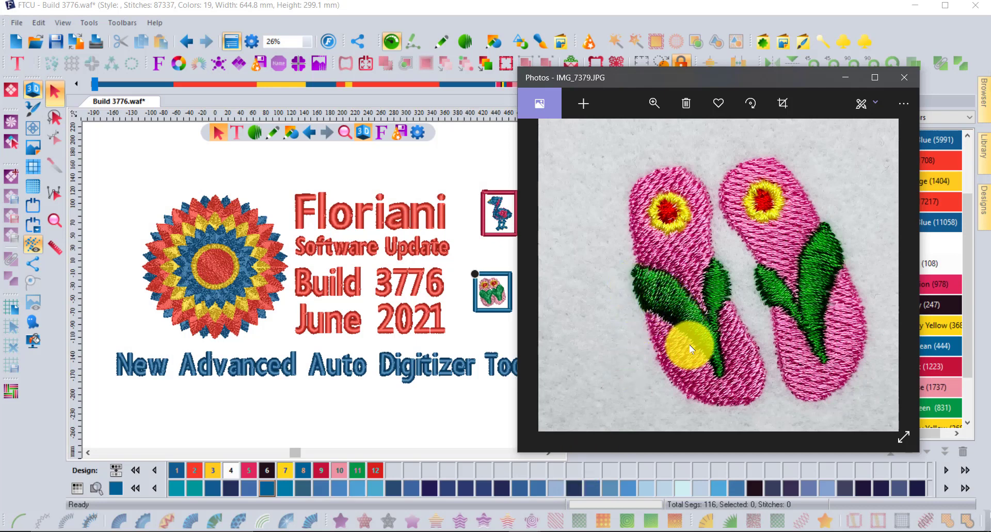
pyautogui.click(484, 330)
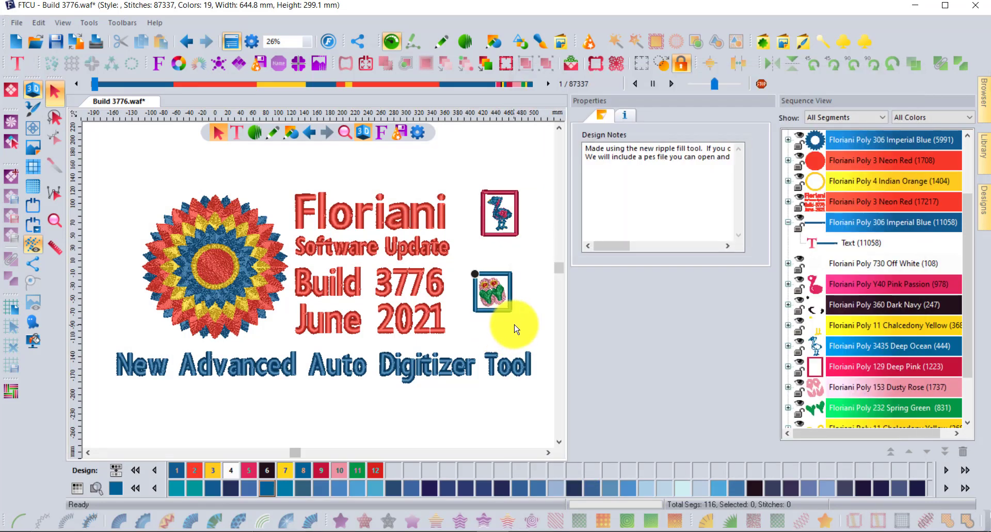
# - Select the Spring Green strap object and apply the Satin pattern in Properties
pyautogui.scroll(6, 500, 316)
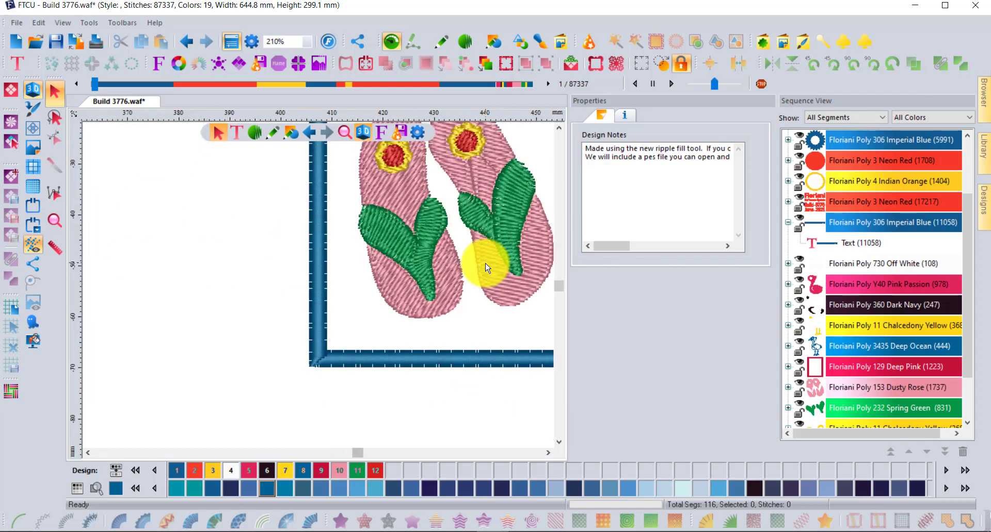
pyautogui.click(856, 408)
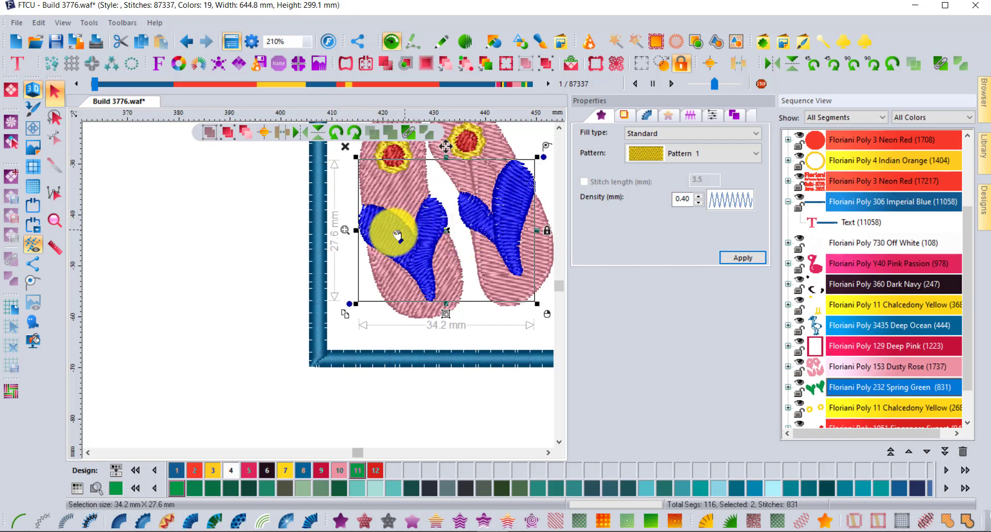
pyautogui.click(264, 243)
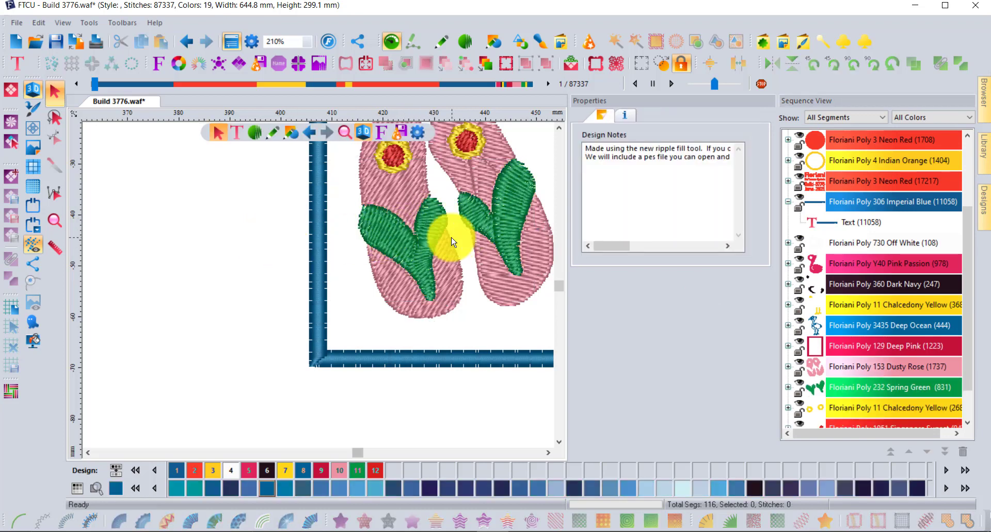
pyautogui.click(831, 388)
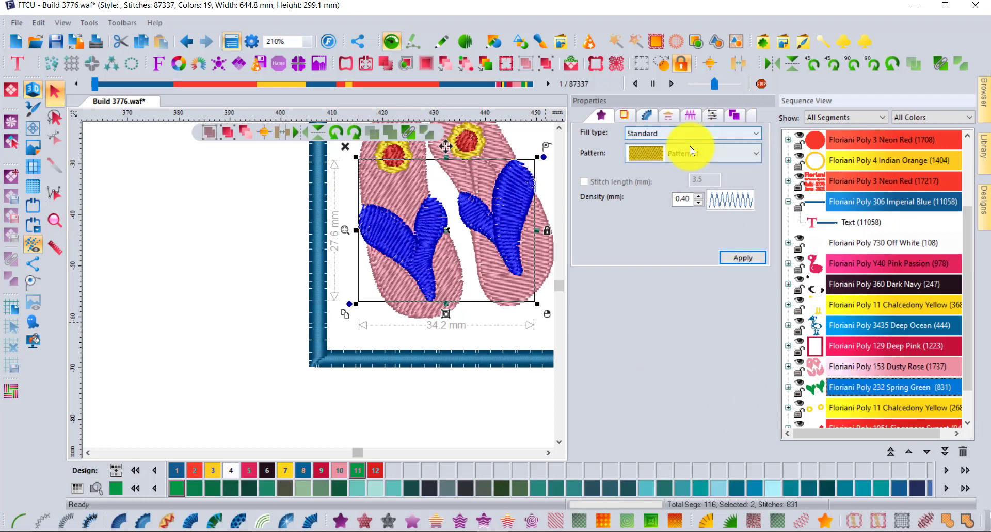
pyautogui.click(683, 154)
pyautogui.click(677, 333)
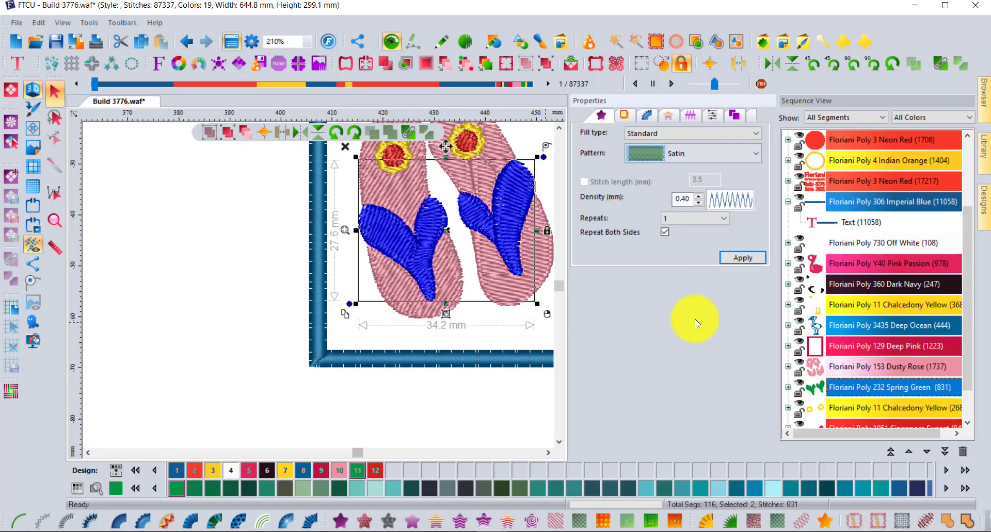
pyautogui.click(751, 258)
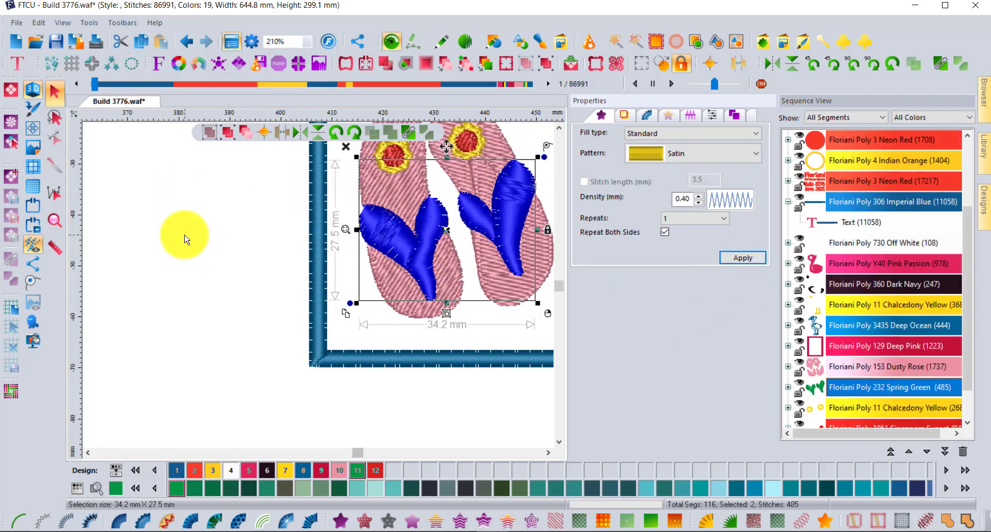
# - Deselect, zoom out and compare the banner against the stitched photo
pyautogui.click(185, 239)
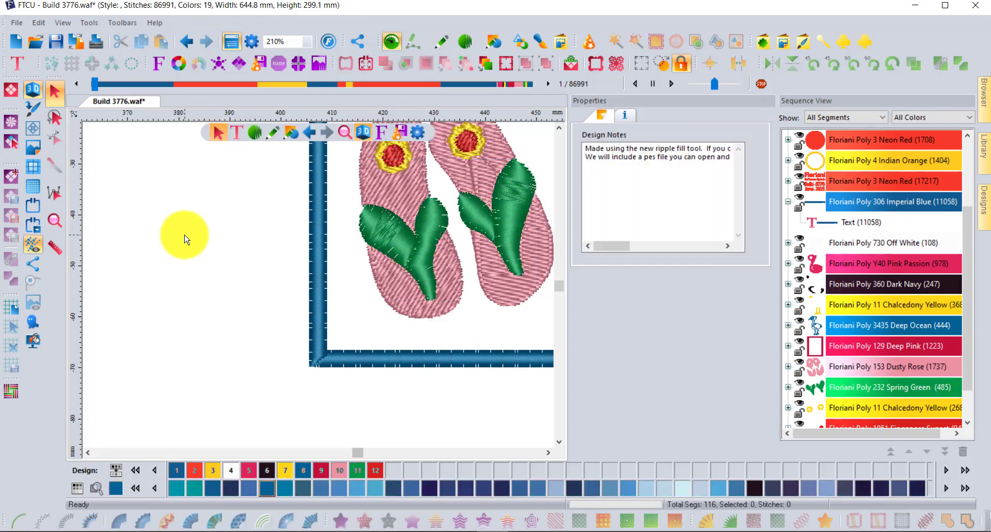
pyautogui.scroll(-1, 196, 241)
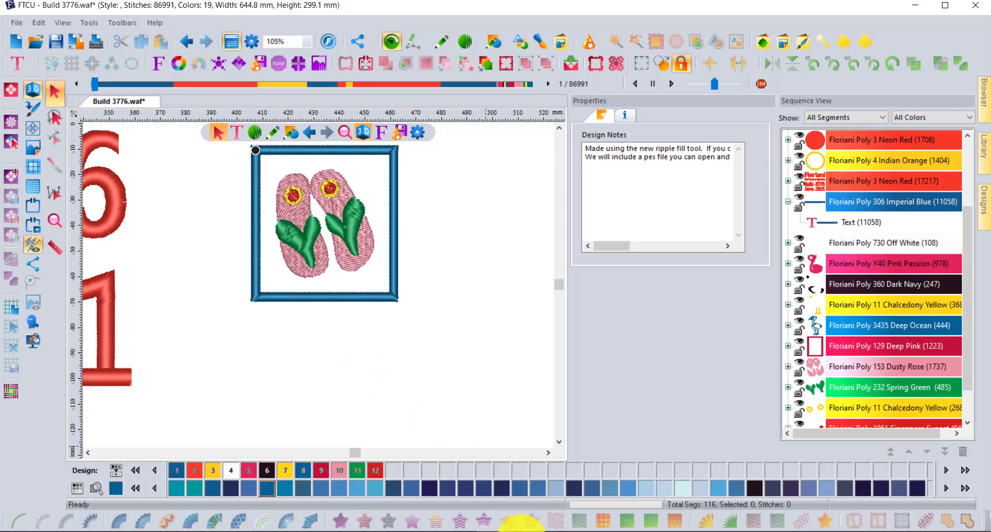
pyautogui.moveTo(520, 528)
pyautogui.click(570, 416)
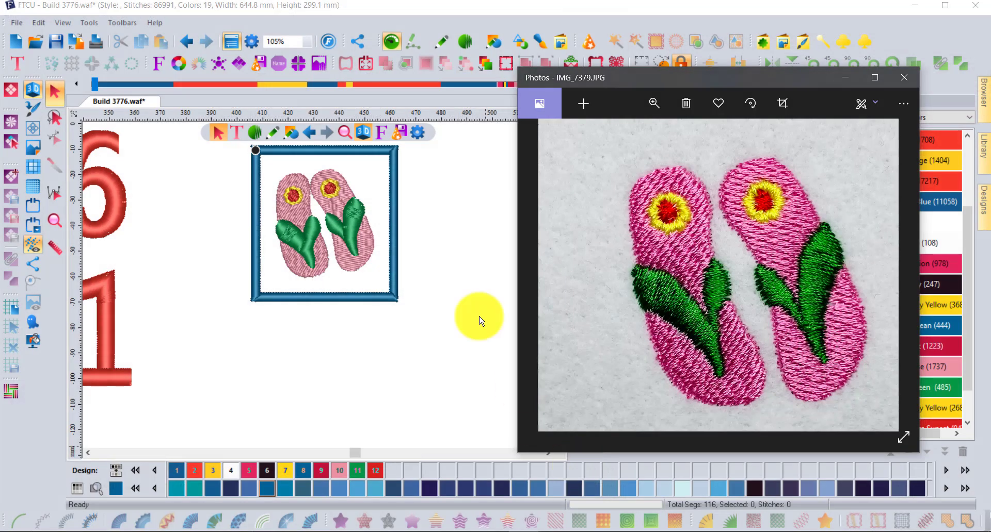
pyautogui.click(55, 223)
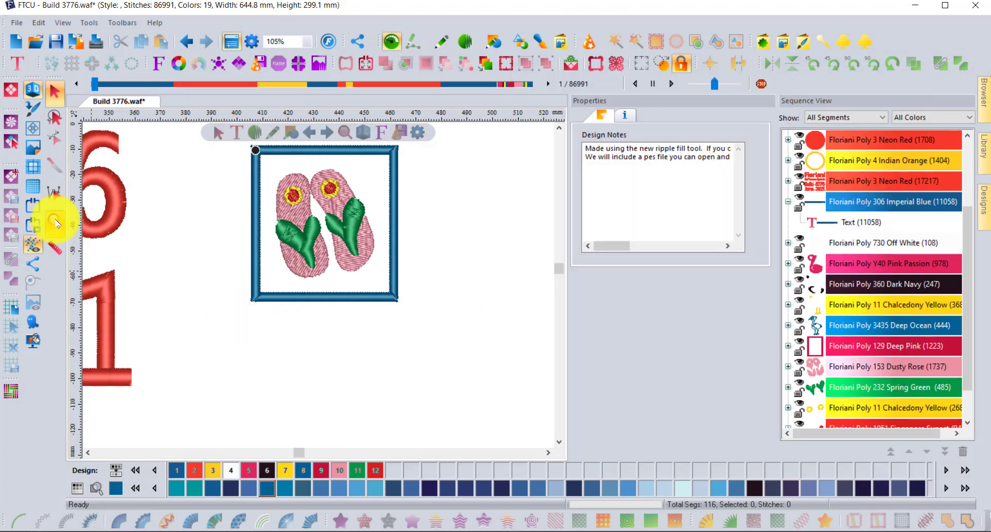
pyautogui.click(55, 223)
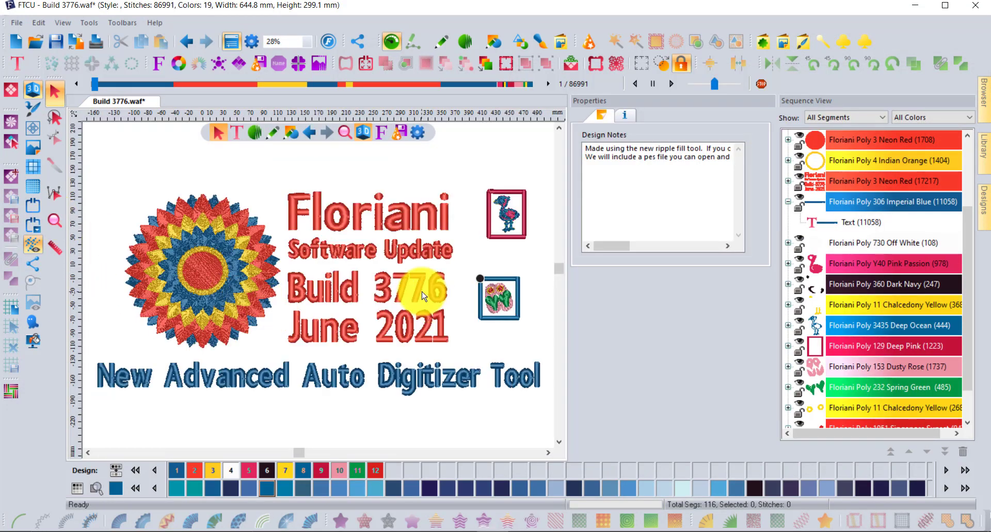